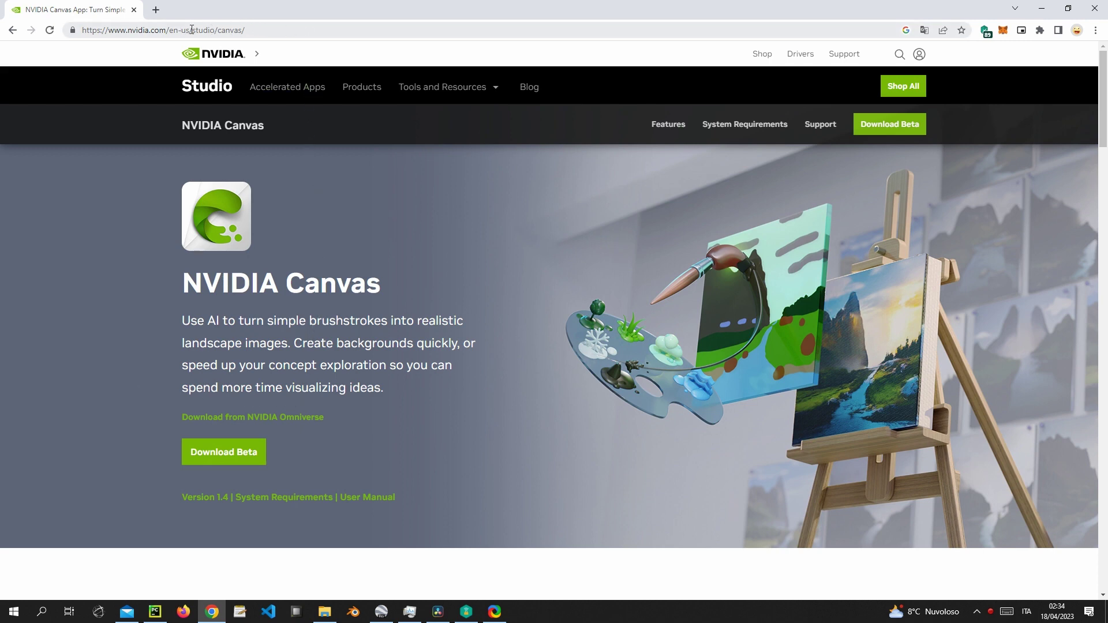
# Jump to the Canvas download section and highlight the GPU, RAM, driver and OS requirements.
pyautogui.click(228, 456)
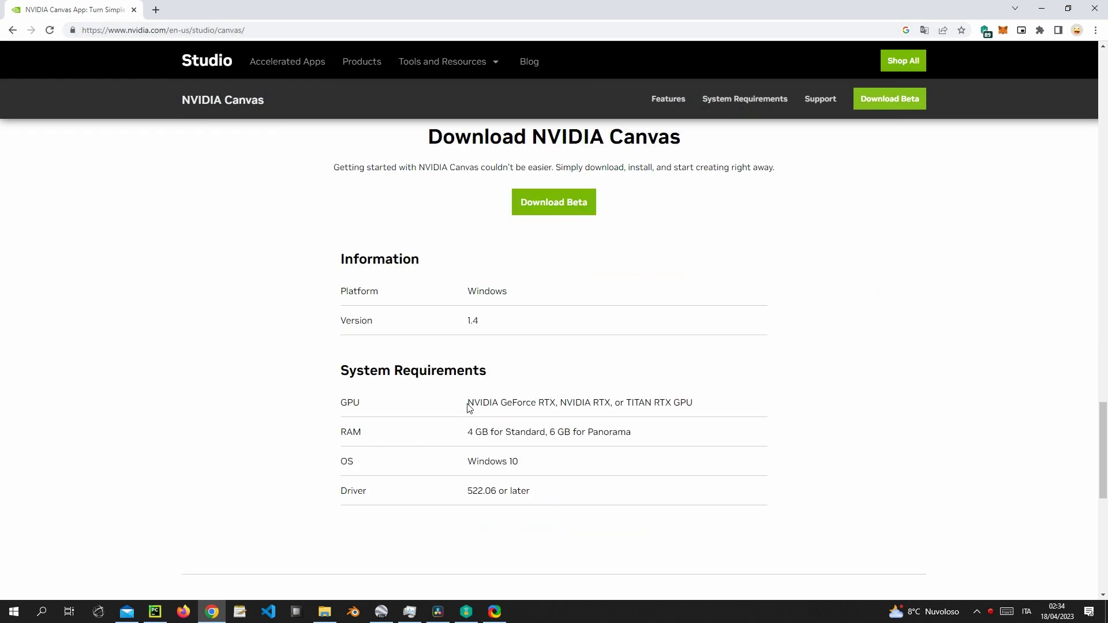
pyautogui.moveTo(473, 405); pyautogui.dragTo(708, 406)
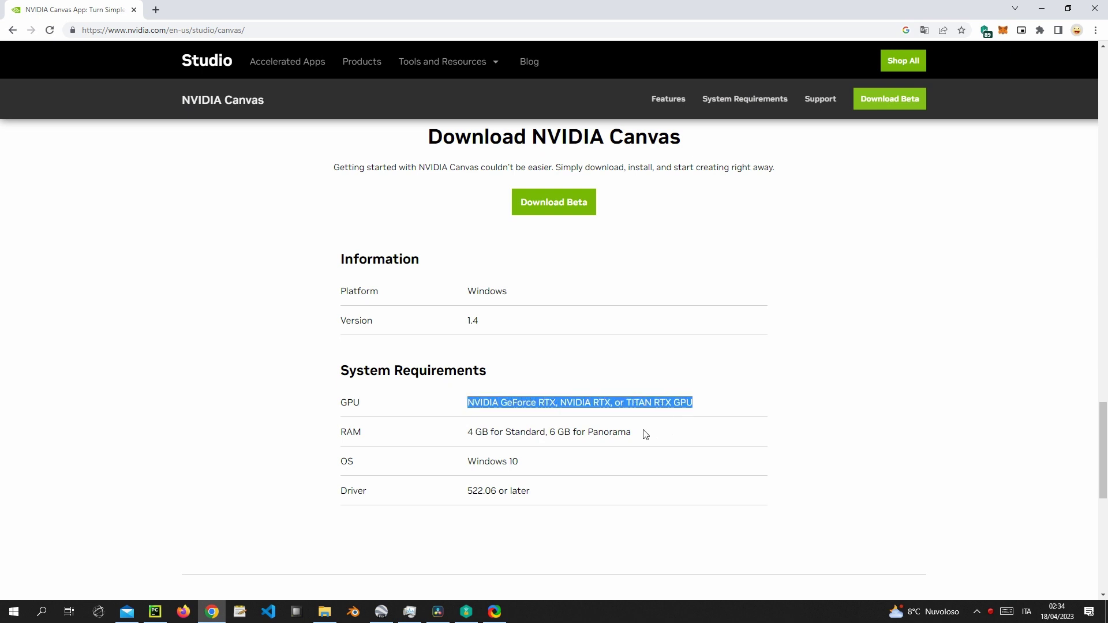
pyautogui.moveTo(642, 435); pyautogui.dragTo(464, 437)
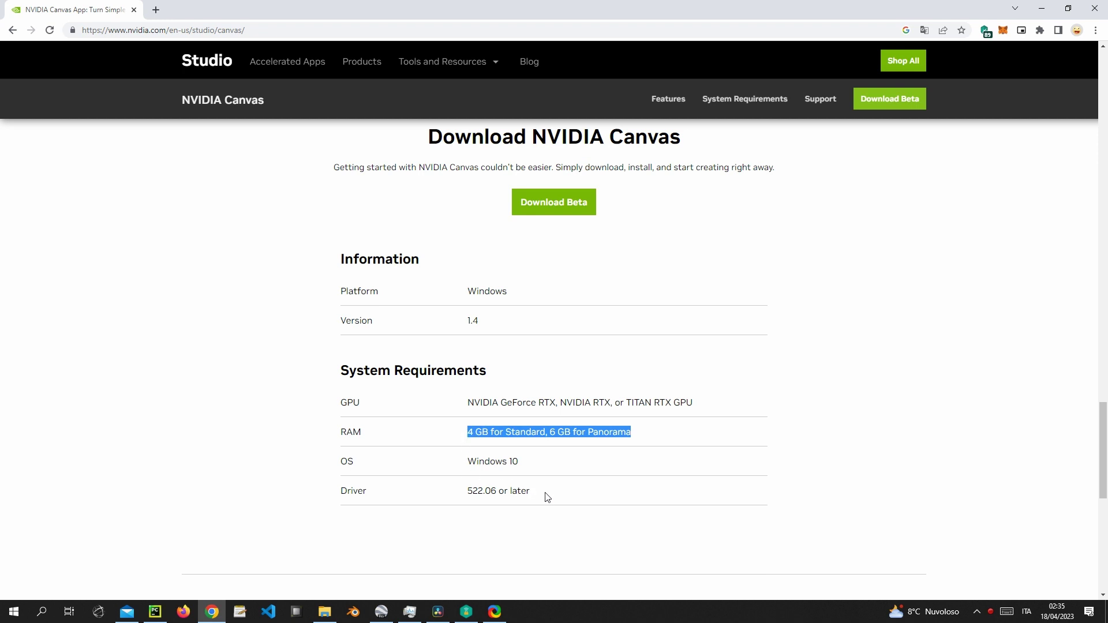
pyautogui.moveTo(546, 497); pyautogui.dragTo(461, 496)
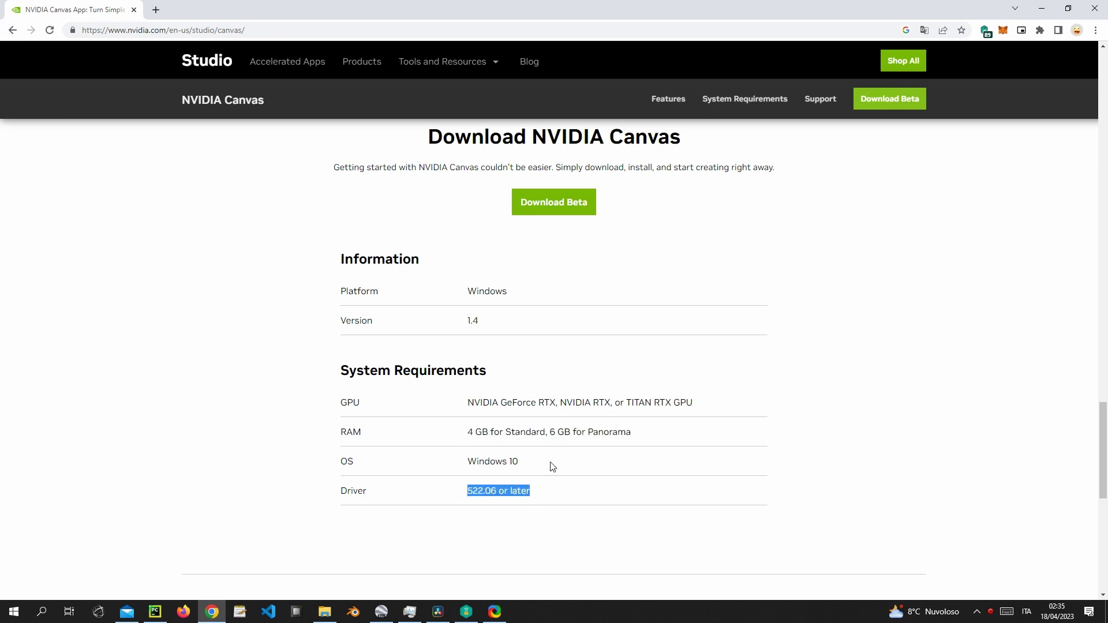
pyautogui.moveTo(520, 463); pyautogui.dragTo(456, 466)
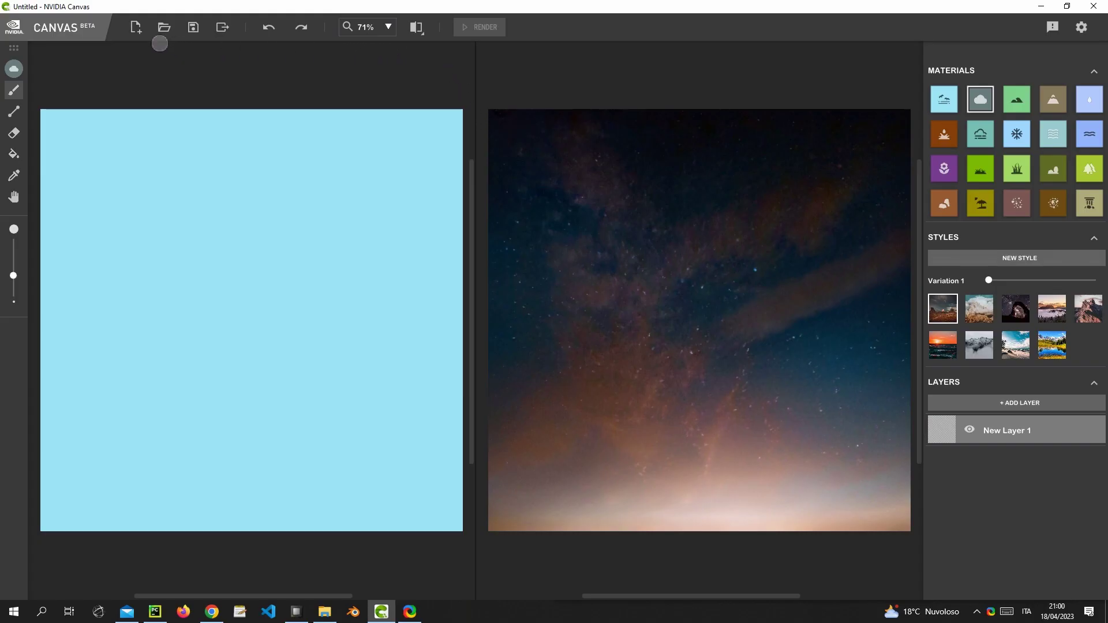
# Create a new Panorama file in NVIDIA Canvas.
pyautogui.click(135, 31)
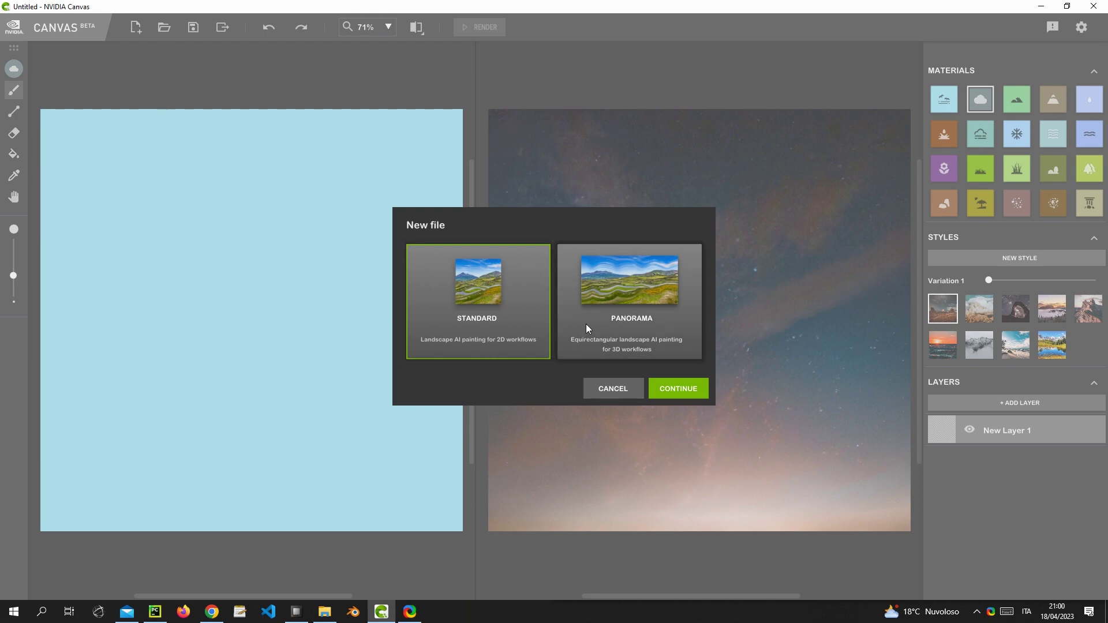
pyautogui.click(635, 326)
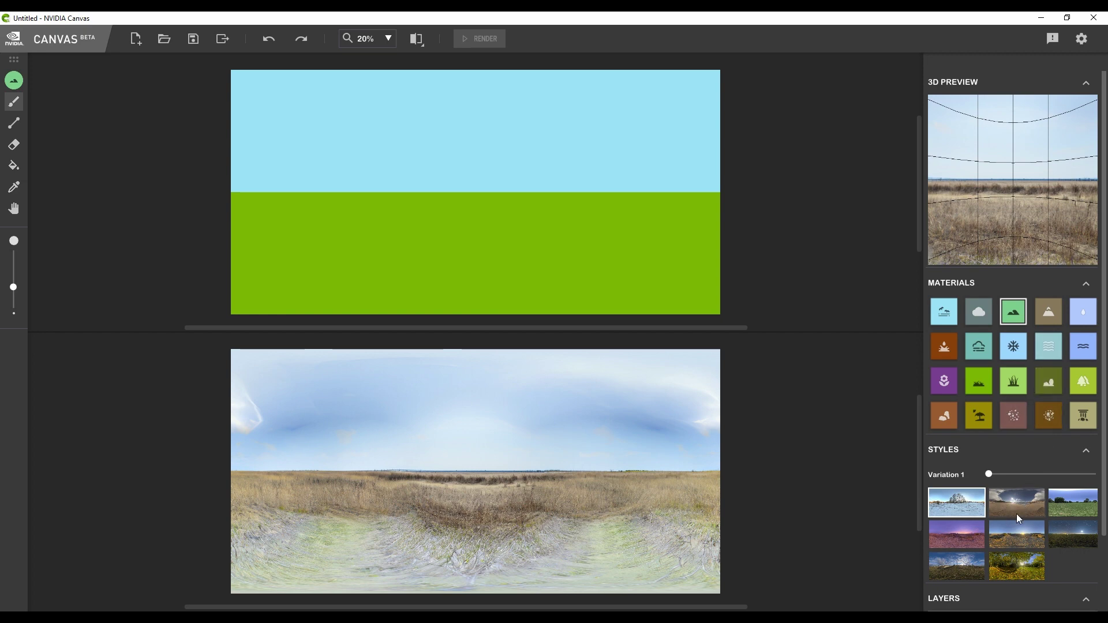
# Apply the green grassland style and paint a first Mountain stroke on the horizon.
pyautogui.click(1075, 510)
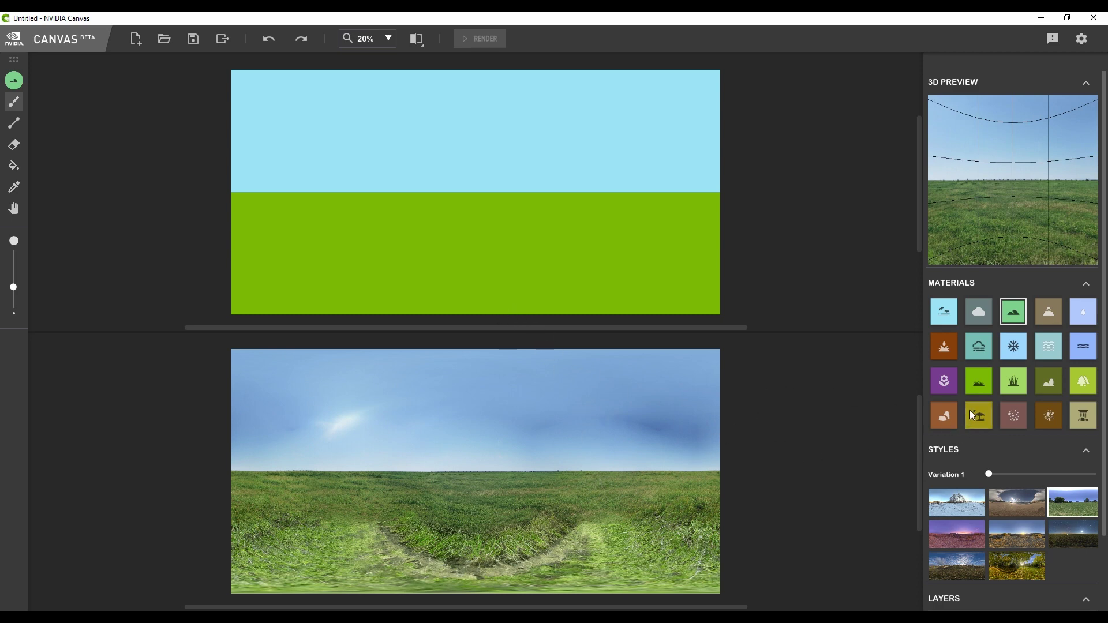
pyautogui.click(1052, 321)
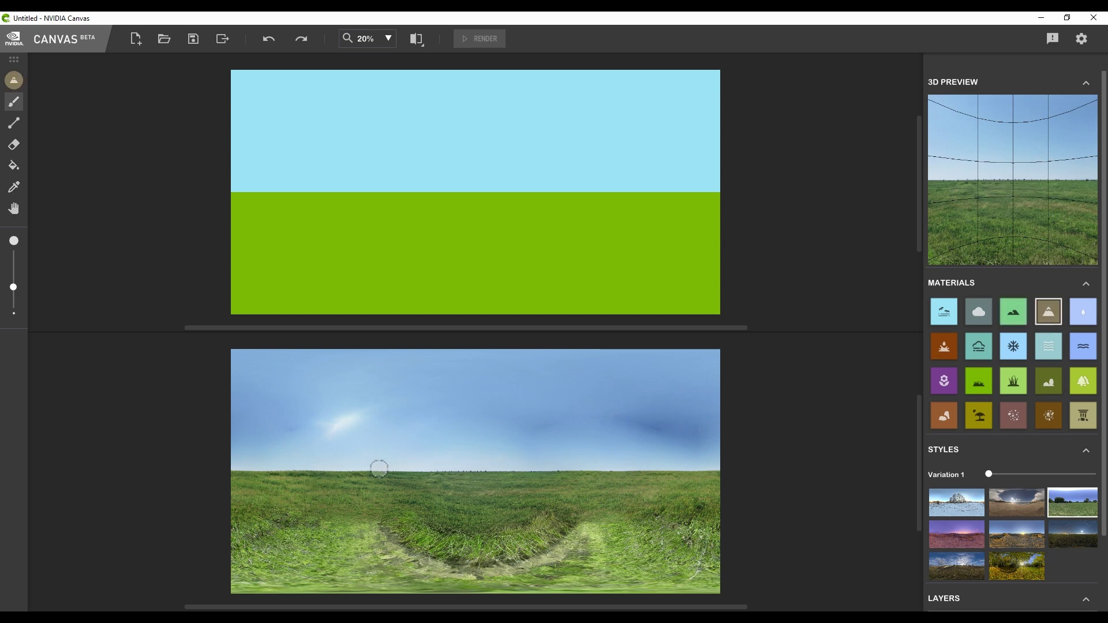
pyautogui.moveTo(408, 475); pyautogui.dragTo(499, 464)
pyautogui.moveTo(424, 196)
pyautogui.mouseDown()
pyautogui.moveTo(486, 196)
pyautogui.moveTo(417, 198)
pyautogui.mouseUp()
pyautogui.scroll(1, 445, 193)
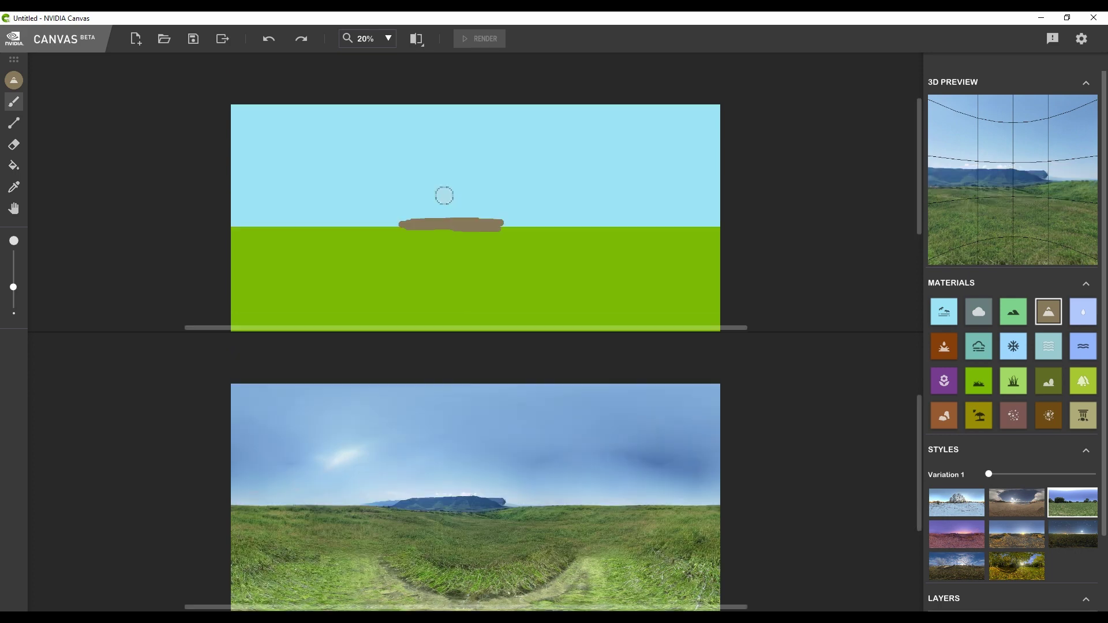
pyautogui.scroll(1, 445, 193)
pyautogui.scroll(2, 449, 251)
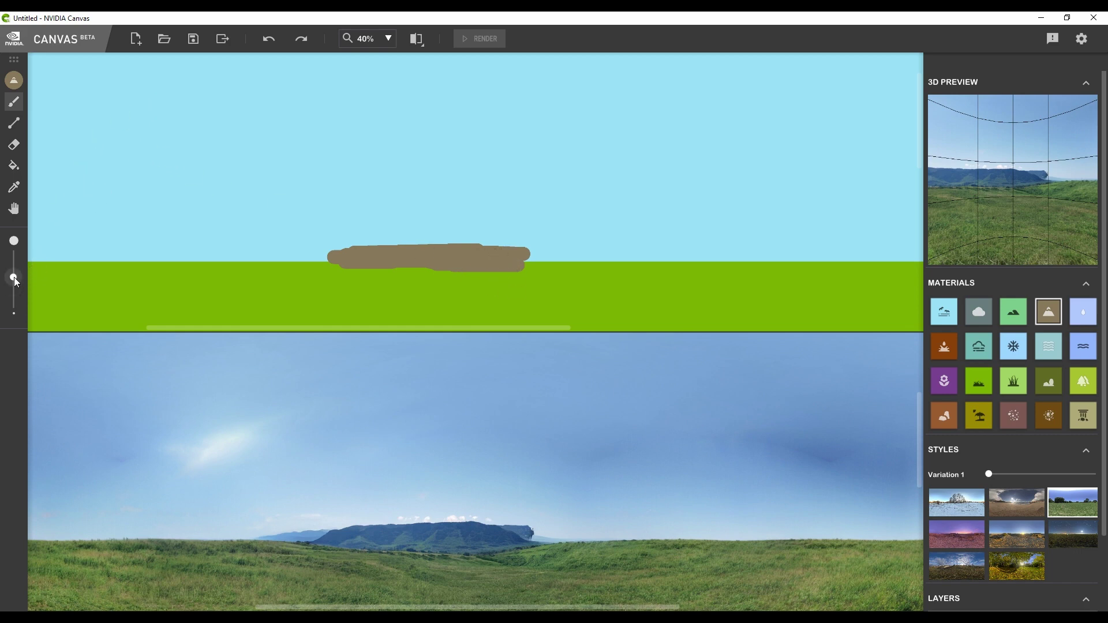
# Resize the brush and paint a second mountain to the right of the first.
pyautogui.moveTo(13, 287); pyautogui.dragTo(14, 269)
pyautogui.moveTo(661, 254)
pyautogui.mouseDown()
pyautogui.moveTo(706, 254)
pyautogui.moveTo(615, 248)
pyautogui.mouseUp()
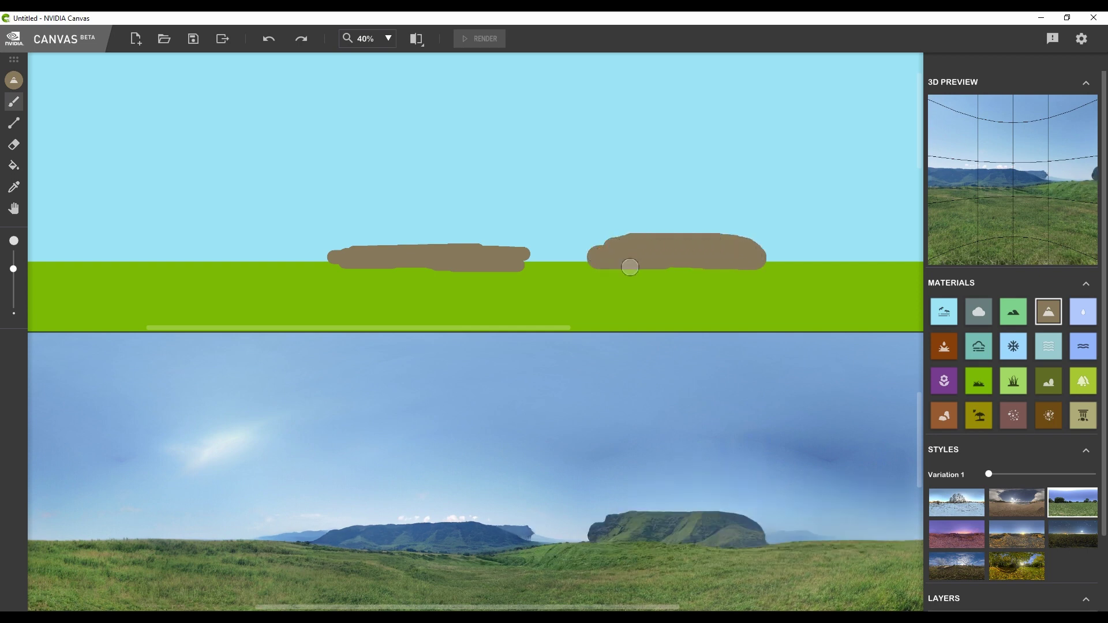
pyautogui.moveTo(610, 256); pyautogui.dragTo(581, 266)
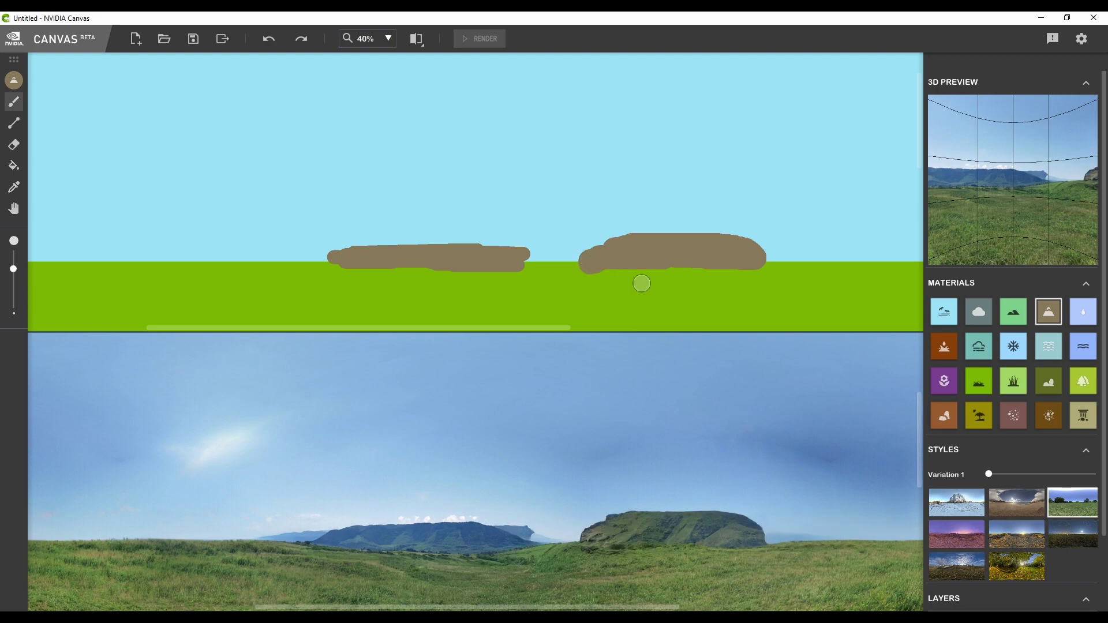
pyautogui.scroll(-1, 648, 289)
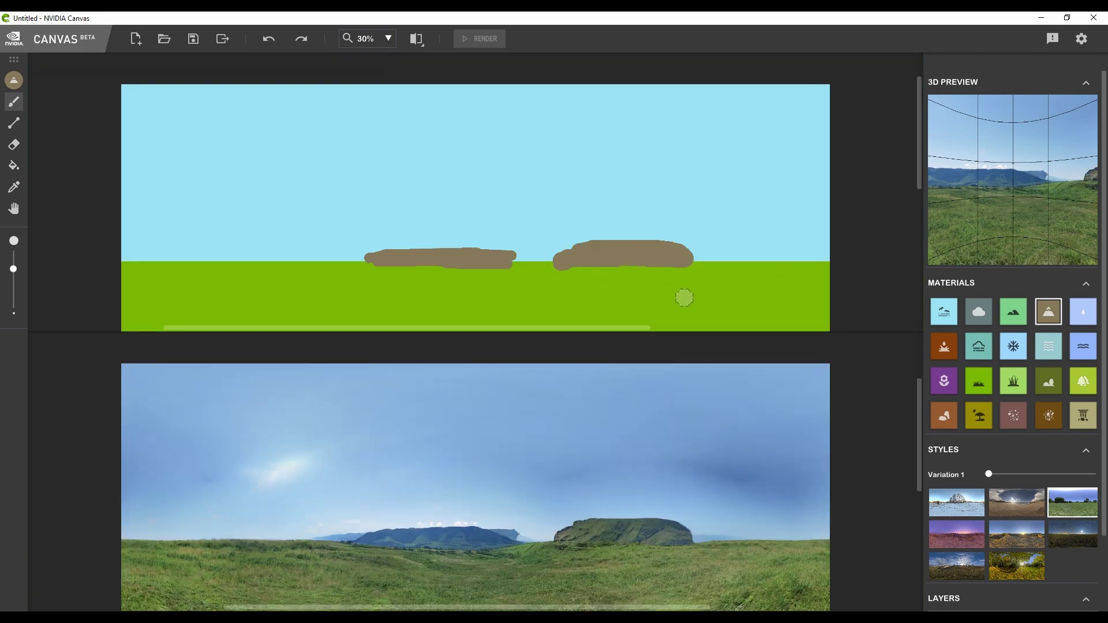
pyautogui.scroll(-1, 757, 239)
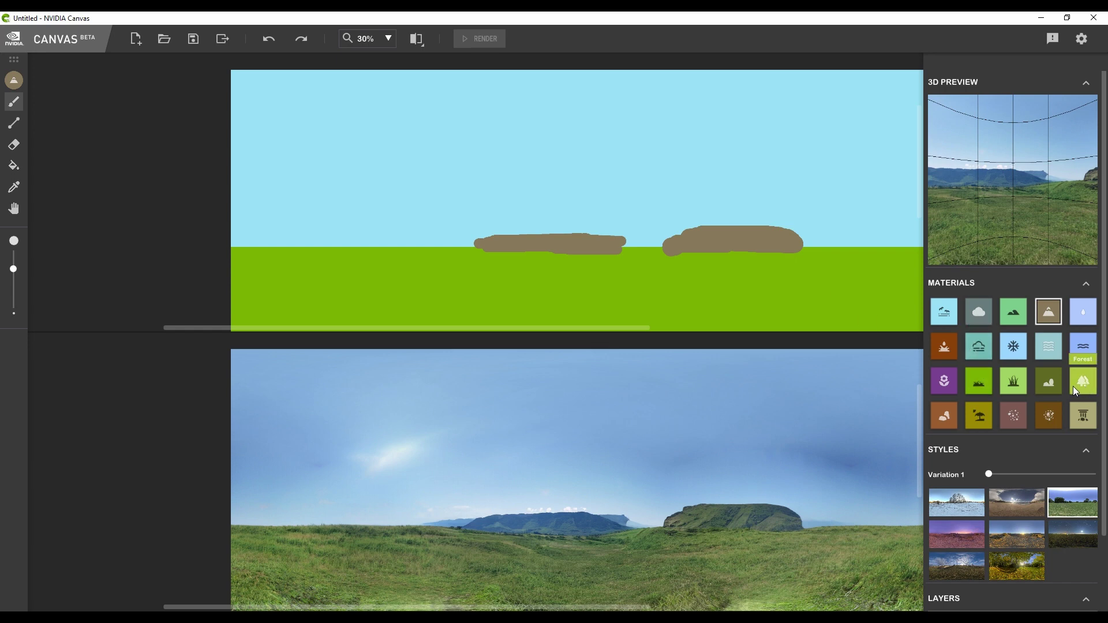
# Paint a sandy patch on the grass at the left with a smaller brush.
pyautogui.click(986, 422)
pyautogui.moveTo(13, 269); pyautogui.dragTo(14, 260)
pyautogui.moveTo(383, 257)
pyautogui.mouseDown()
pyautogui.moveTo(310, 254)
pyautogui.moveTo(420, 257)
pyautogui.mouseUp()
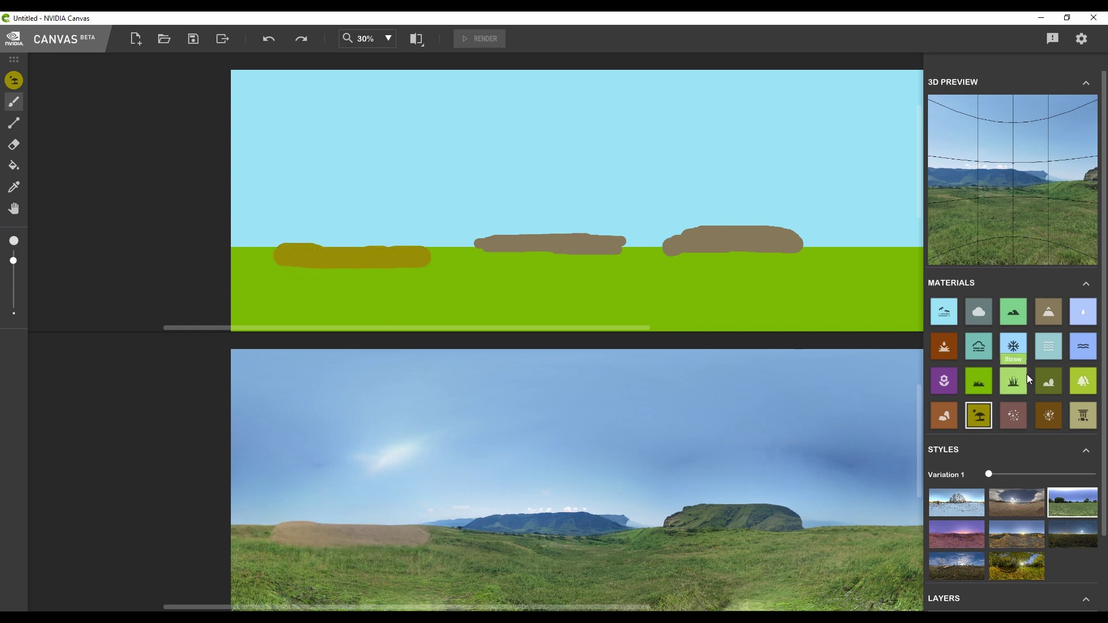
# Paint sea over the sand patch, between the mountains and along the left edge.
pyautogui.click(1052, 347)
pyautogui.scroll(2, 341, 261)
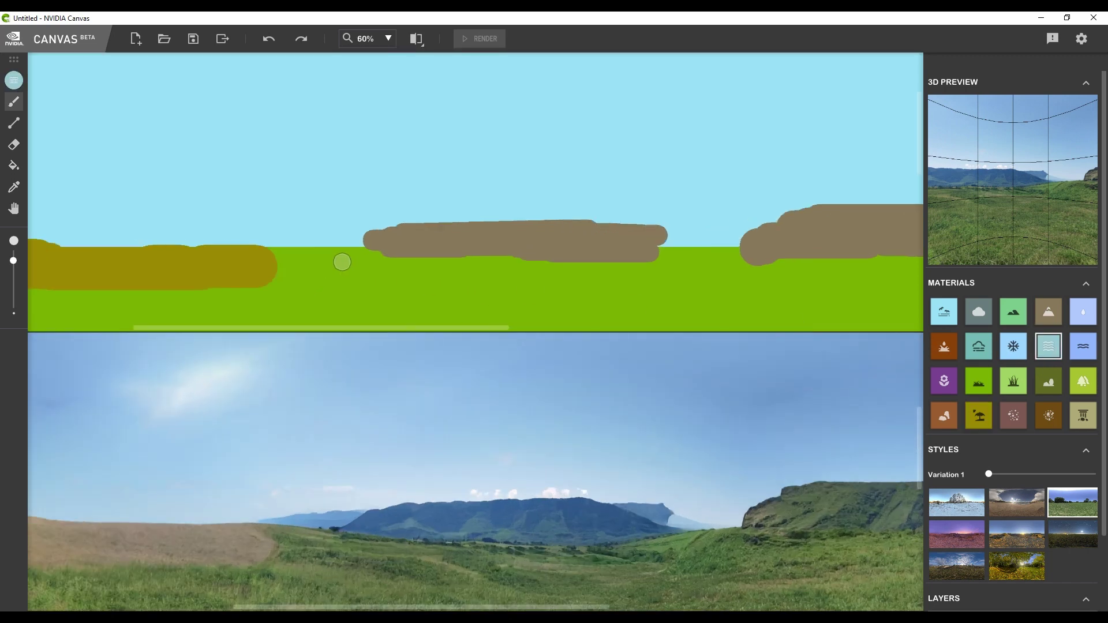
pyautogui.moveTo(432, 329); pyautogui.dragTo(461, 287)
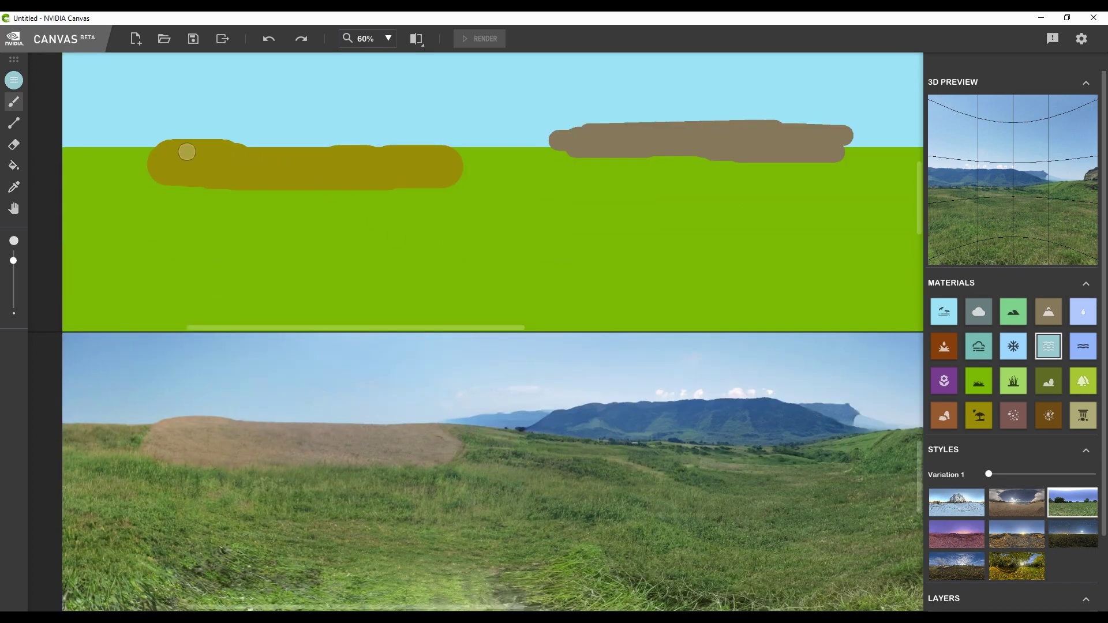
pyautogui.moveTo(181, 151); pyautogui.dragTo(441, 156)
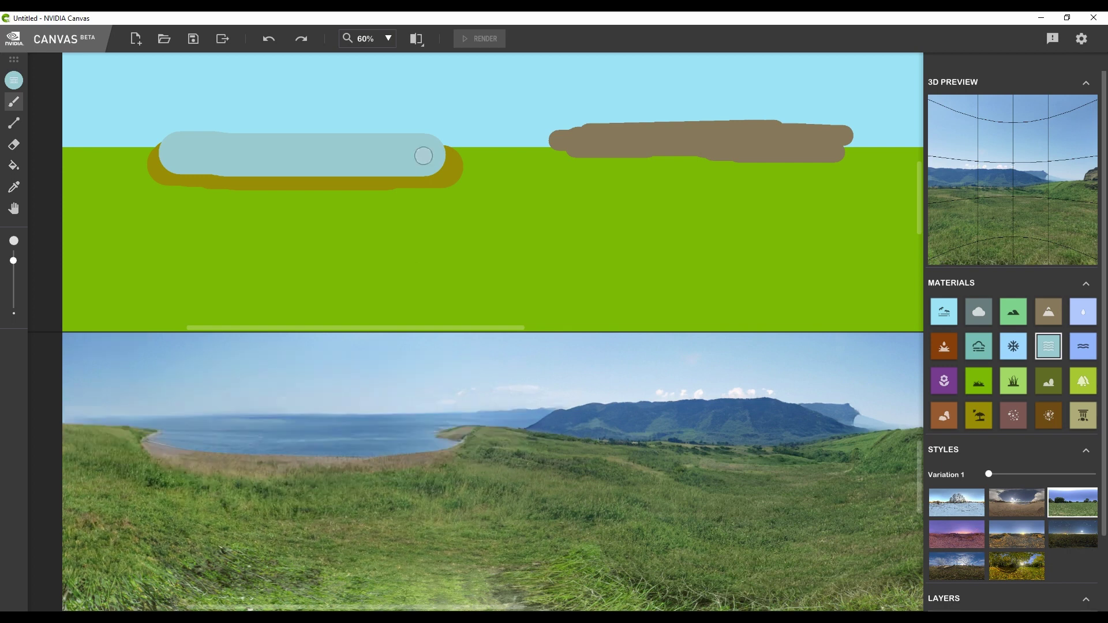
pyautogui.moveTo(472, 329); pyautogui.dragTo(617, 332)
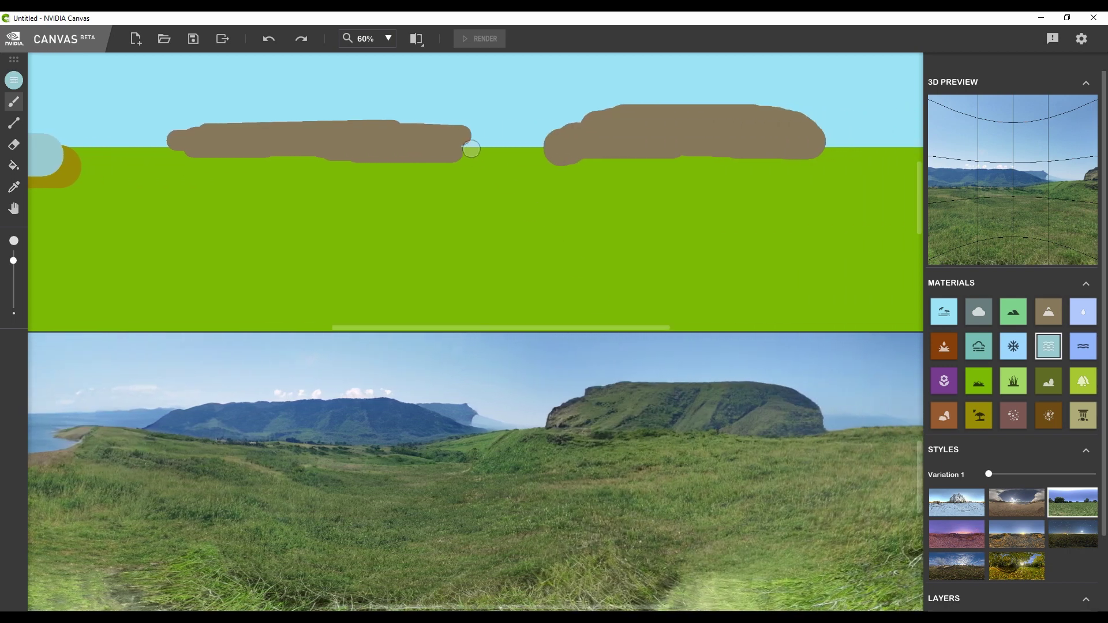
pyautogui.moveTo(471, 148); pyautogui.dragTo(537, 150)
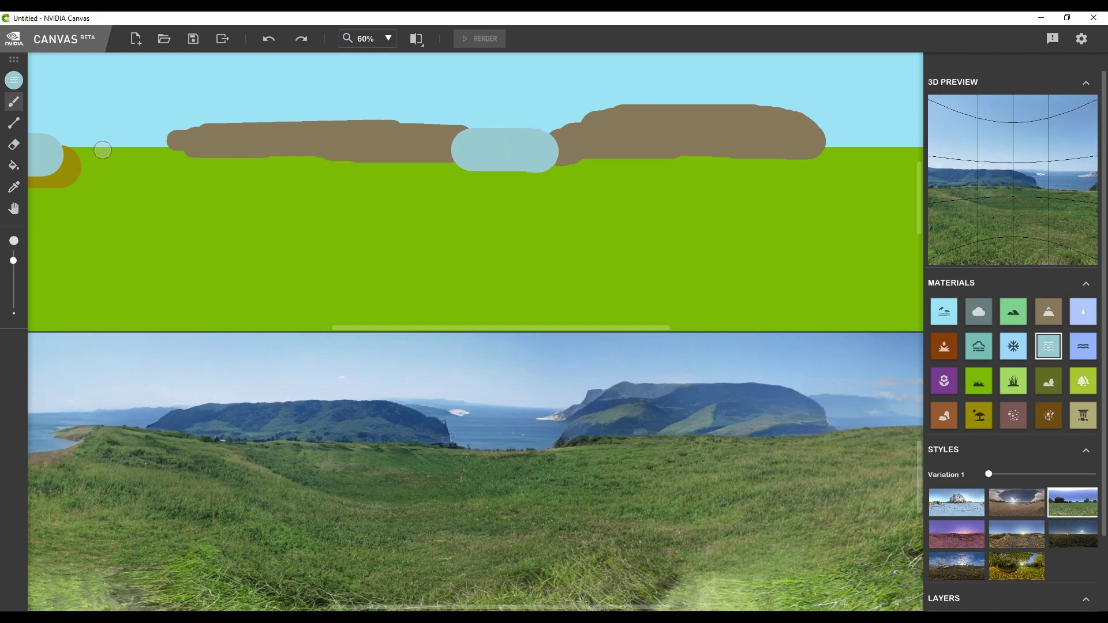
pyautogui.moveTo(70, 151); pyautogui.dragTo(157, 153)
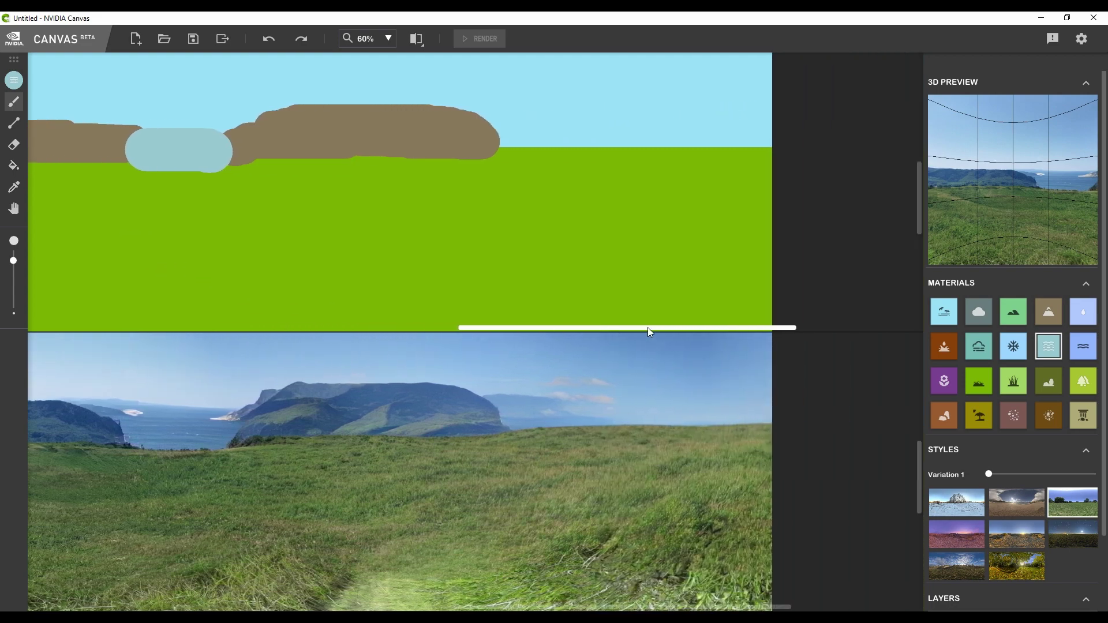
pyautogui.moveTo(513, 326); pyautogui.dragTo(623, 333)
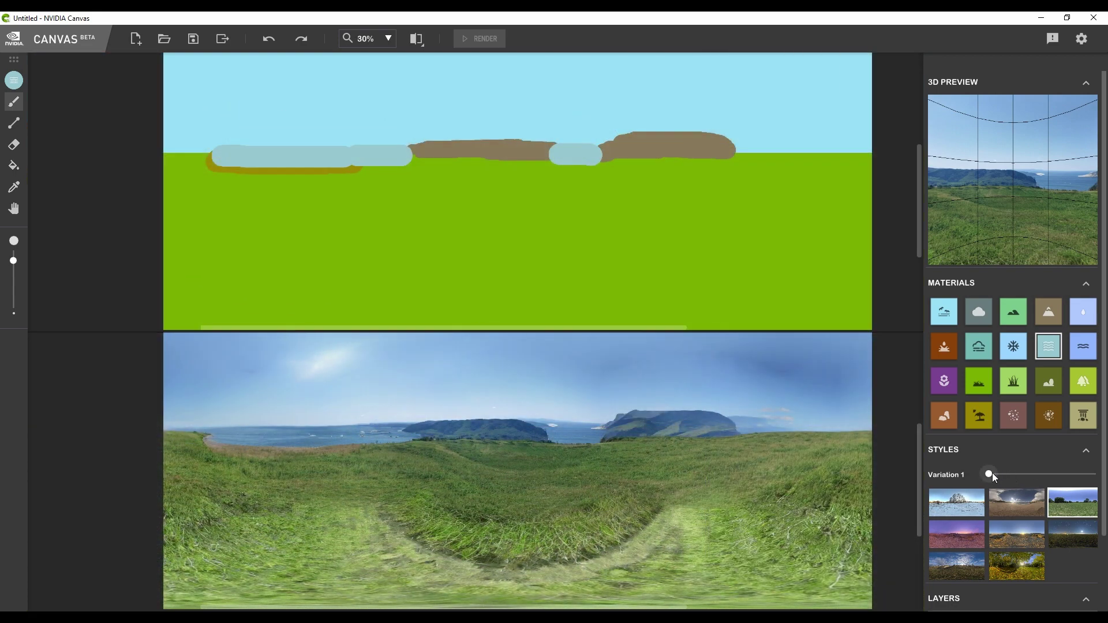
# Step the style Variation slider through several options, stopping at Variation 7.
pyautogui.moveTo(989, 475); pyautogui.dragTo(1010, 478)
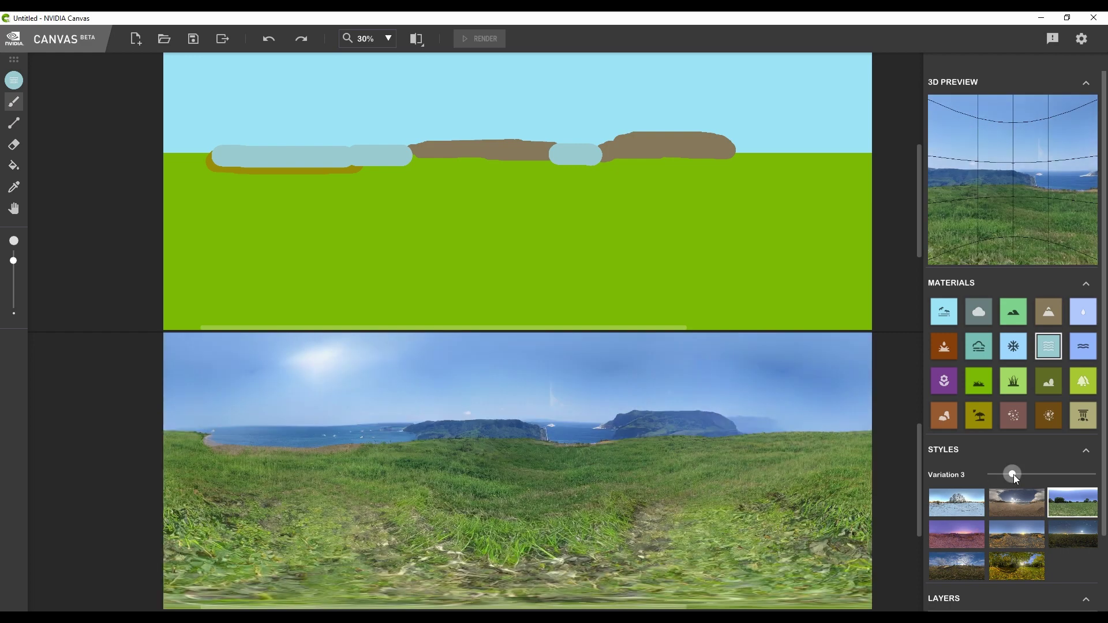
pyautogui.moveTo(1025, 474); pyautogui.dragTo(1031, 478)
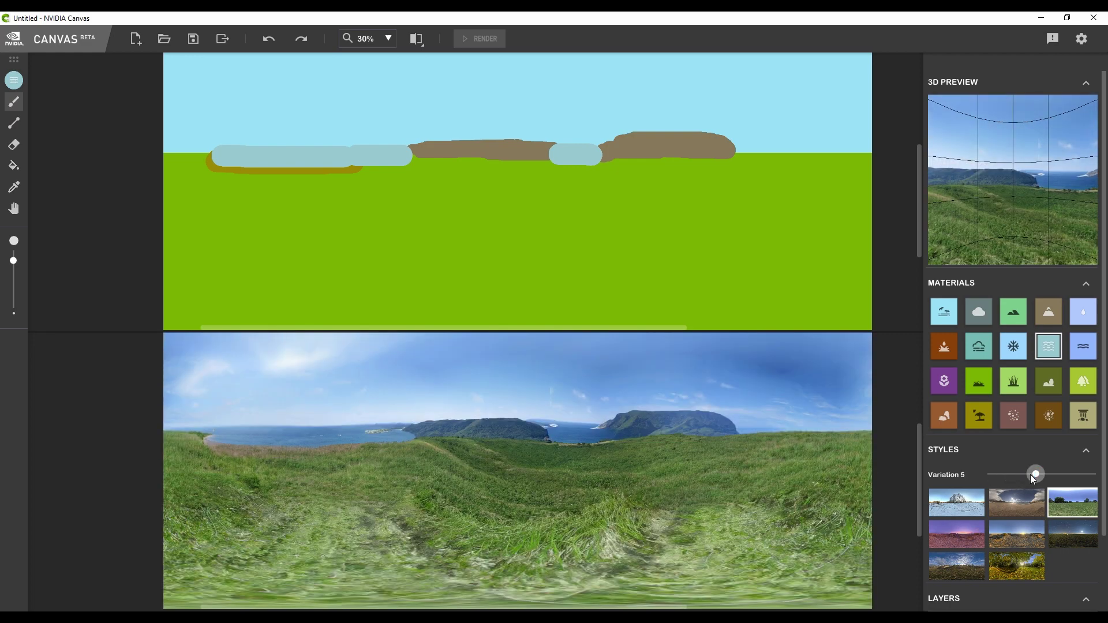
pyautogui.moveTo(1046, 475); pyautogui.dragTo(1047, 475)
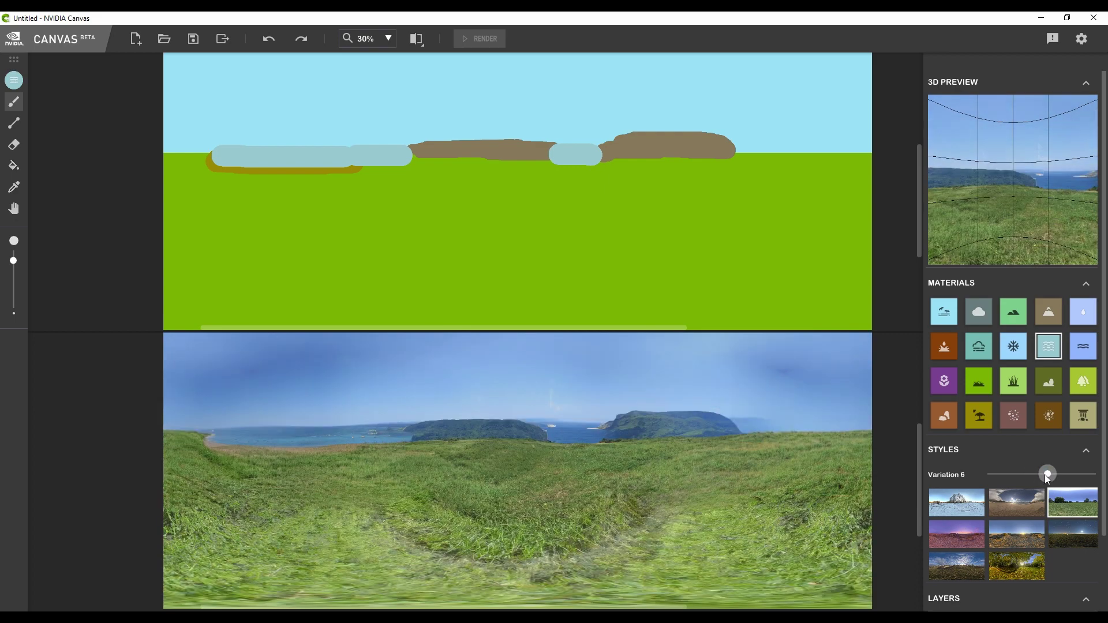
pyautogui.click(1063, 475)
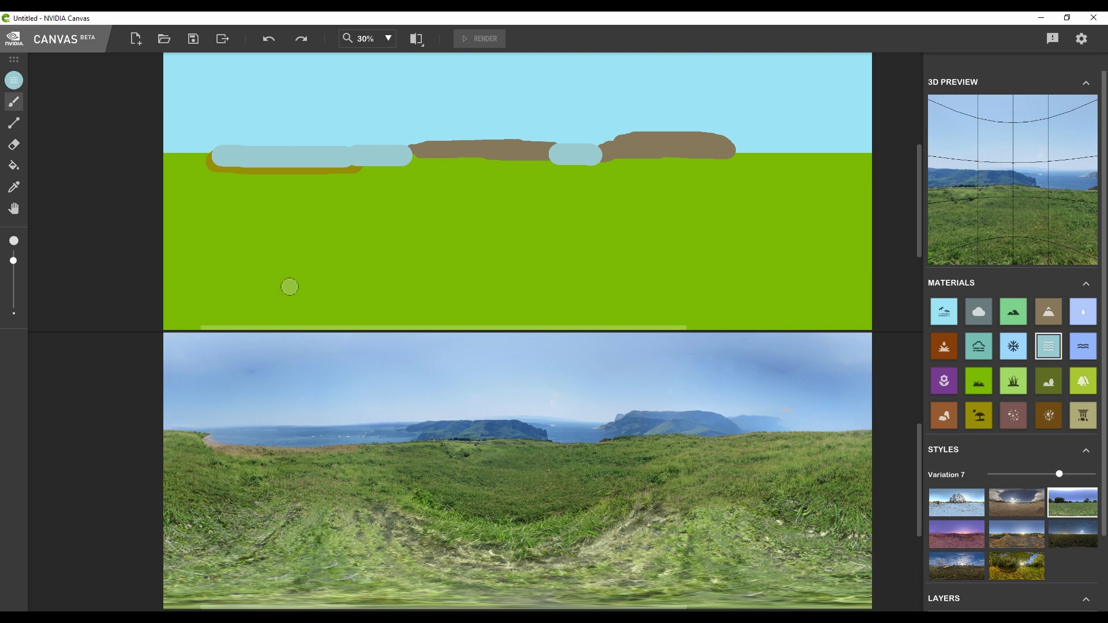
# Save the panorama as an EXR equirectangular environment map in the NVIDIA Canvas folder.
pyautogui.click(222, 41)
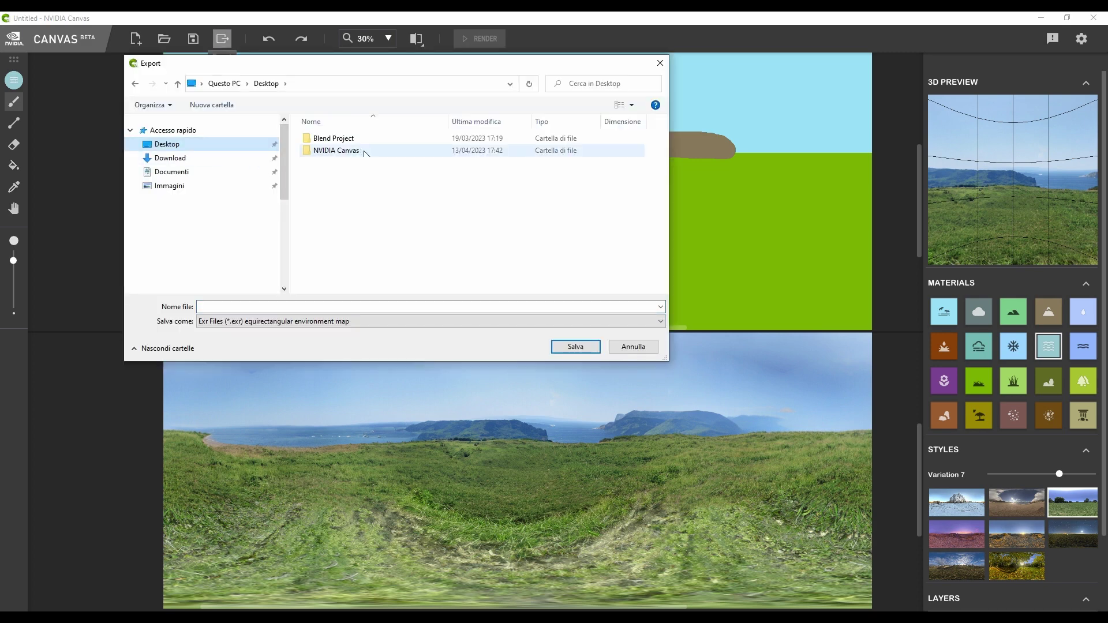
pyautogui.doubleClick(359, 150)
pyautogui.write('Nvidia Canvas Test 01')
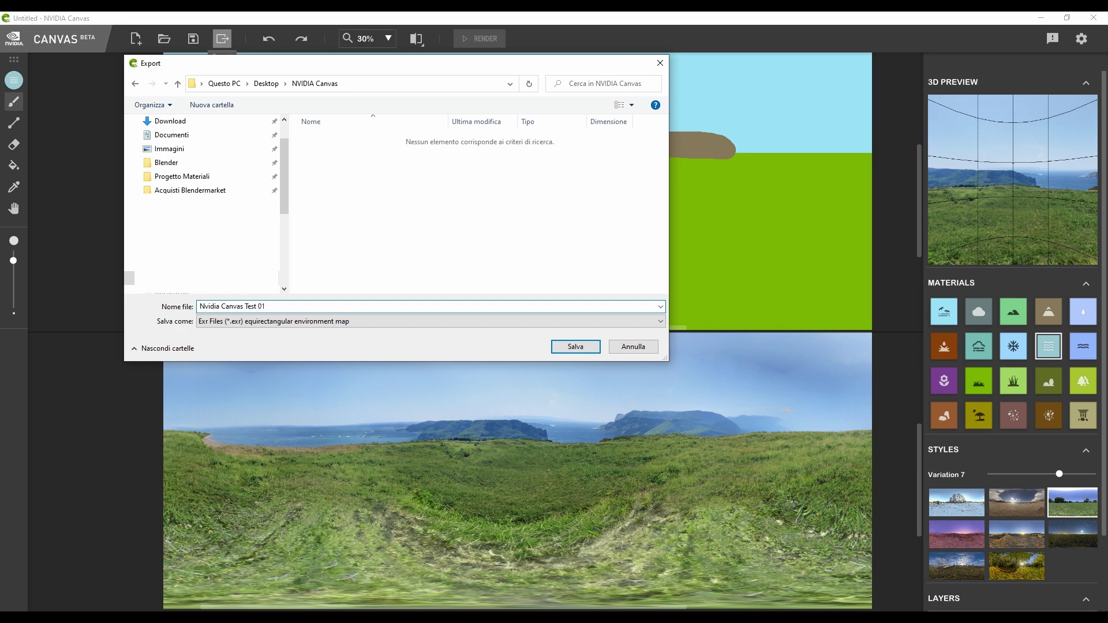
pyautogui.click(452, 321)
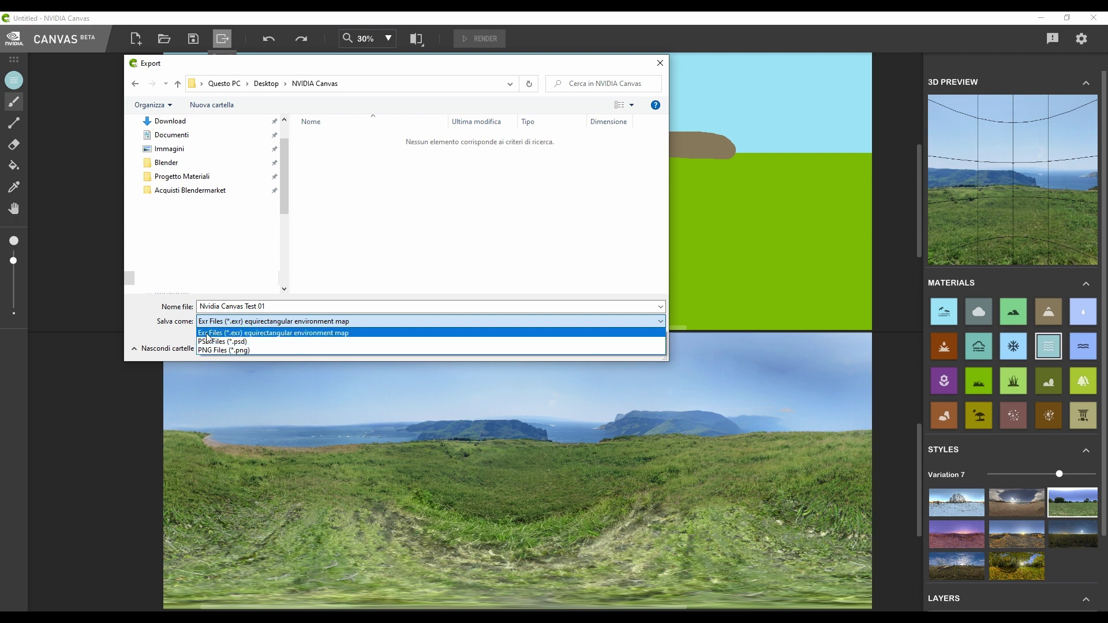
pyautogui.click(451, 332)
pyautogui.click(571, 344)
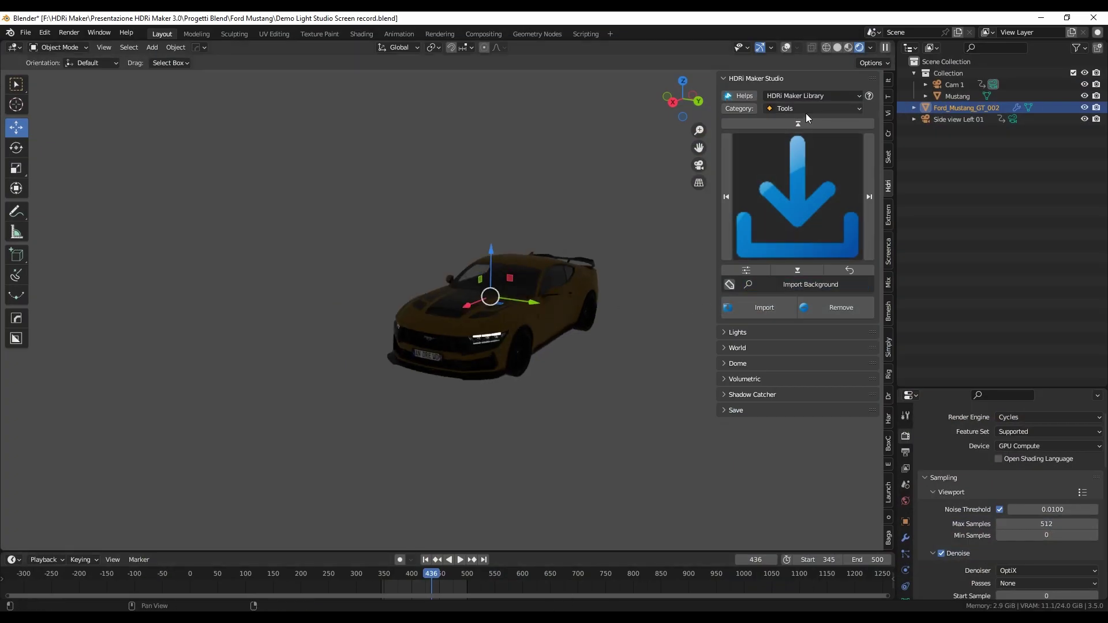
# In HDRi Maker Studio, keep the Tools category and import-background preview, then start the import.
pyautogui.click(807, 113)
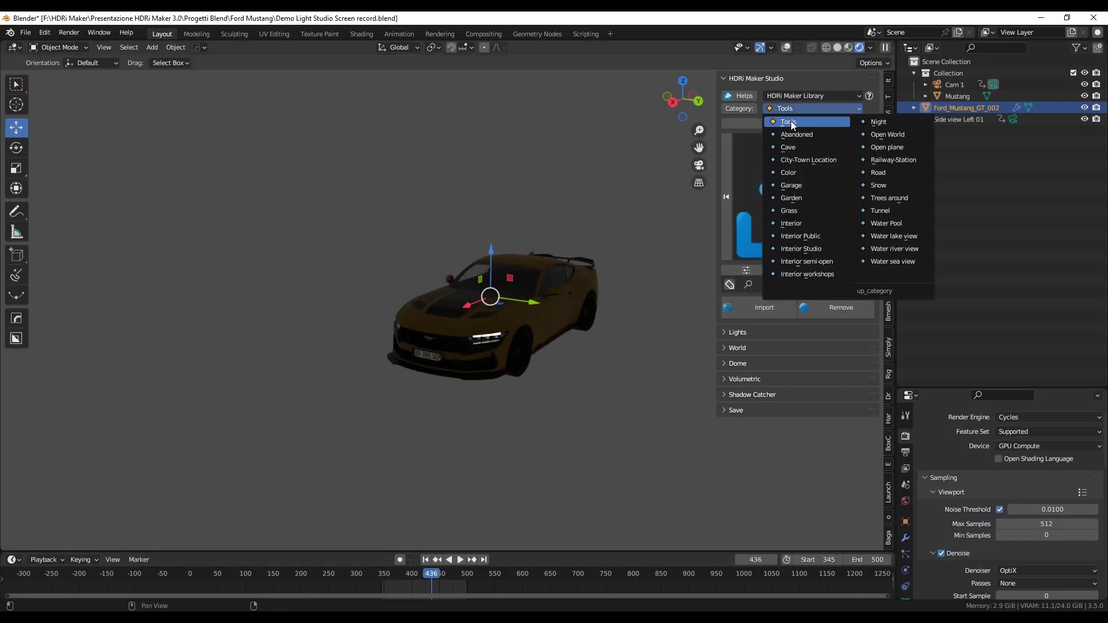
pyautogui.click(790, 124)
pyautogui.click(794, 151)
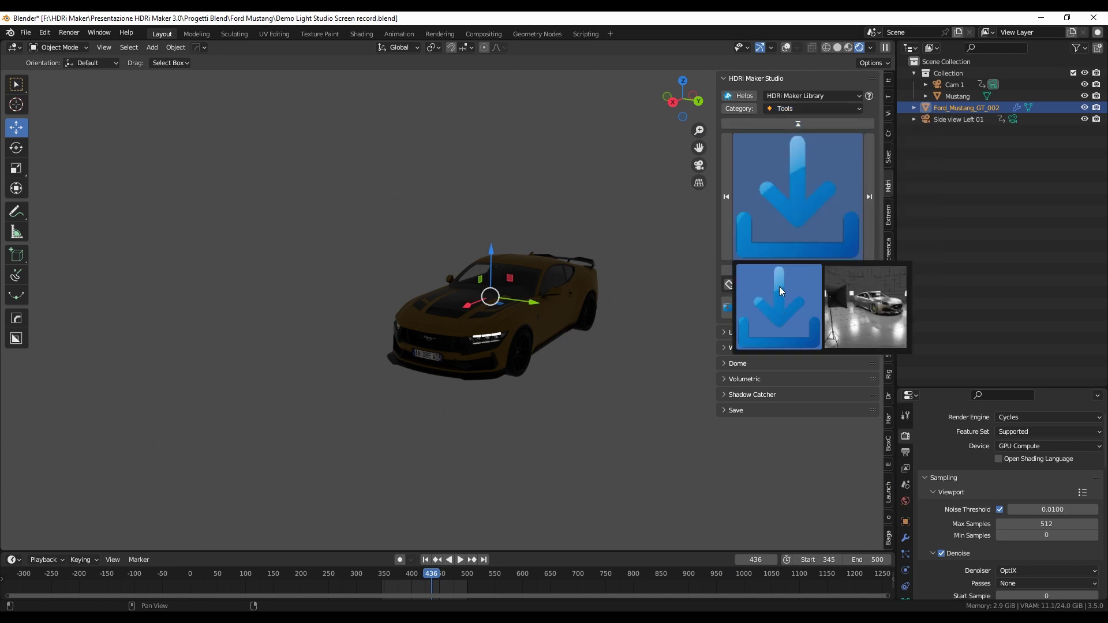
pyautogui.click(783, 325)
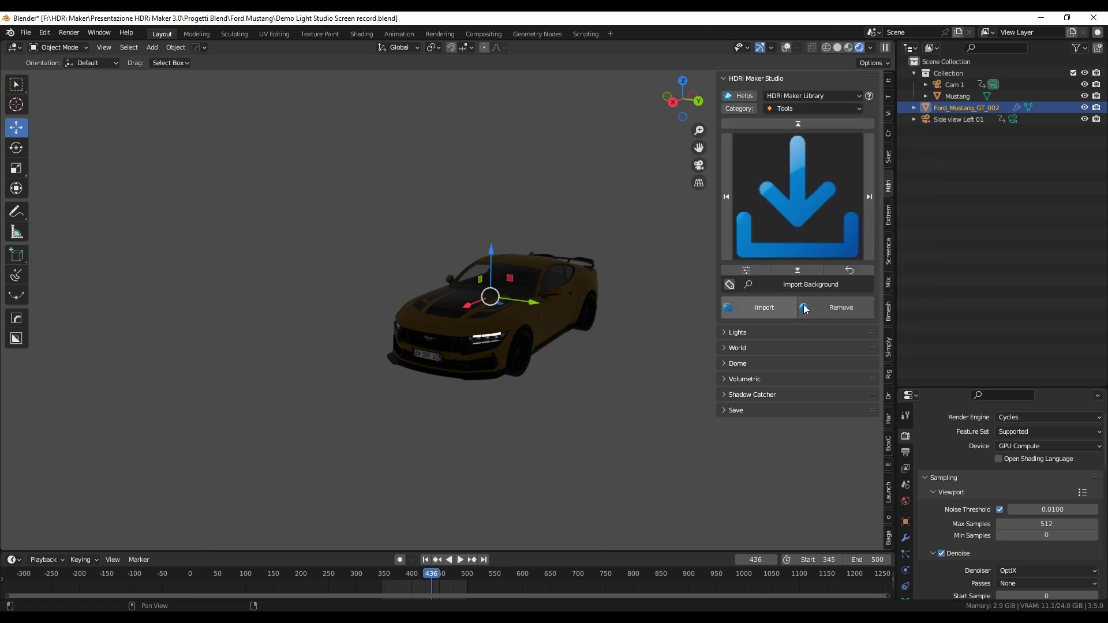
pyautogui.click(765, 309)
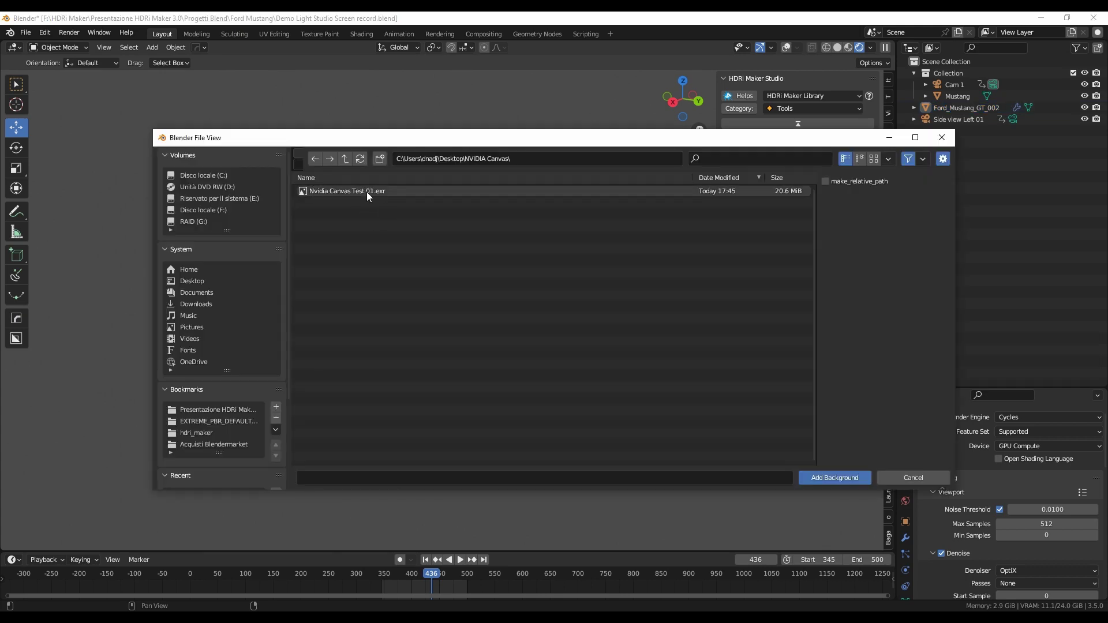
# Load Nvidia Canvas Test 01.exr as the background and expand the Dome settings.
pyautogui.doubleClick(365, 191)
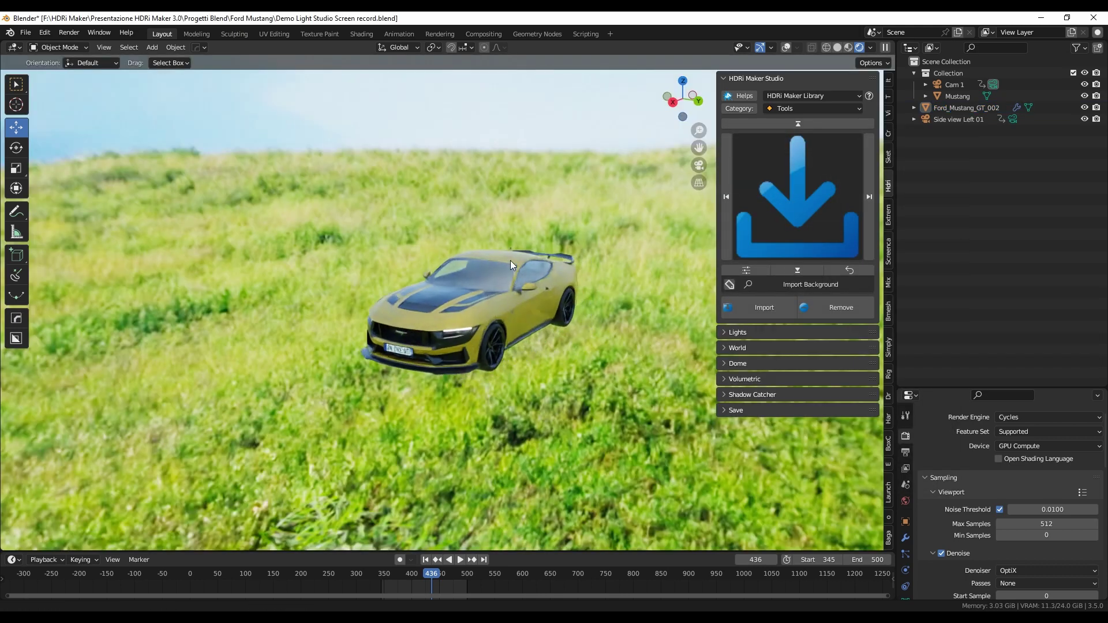
pyautogui.moveTo(499, 258)
pyautogui.mouseDown(button='middle')
pyautogui.moveTo(460, 271)
pyautogui.moveTo(537, 273)
pyautogui.mouseUp(button='middle')
pyautogui.scroll(4, 536, 272)
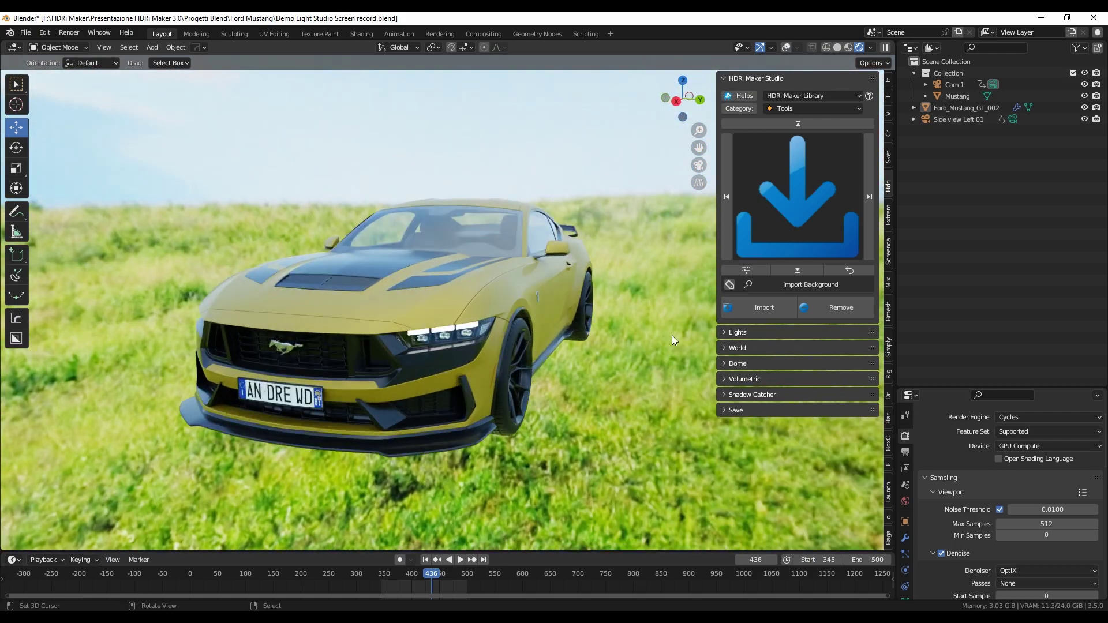
pyautogui.click(748, 335)
pyautogui.click(758, 365)
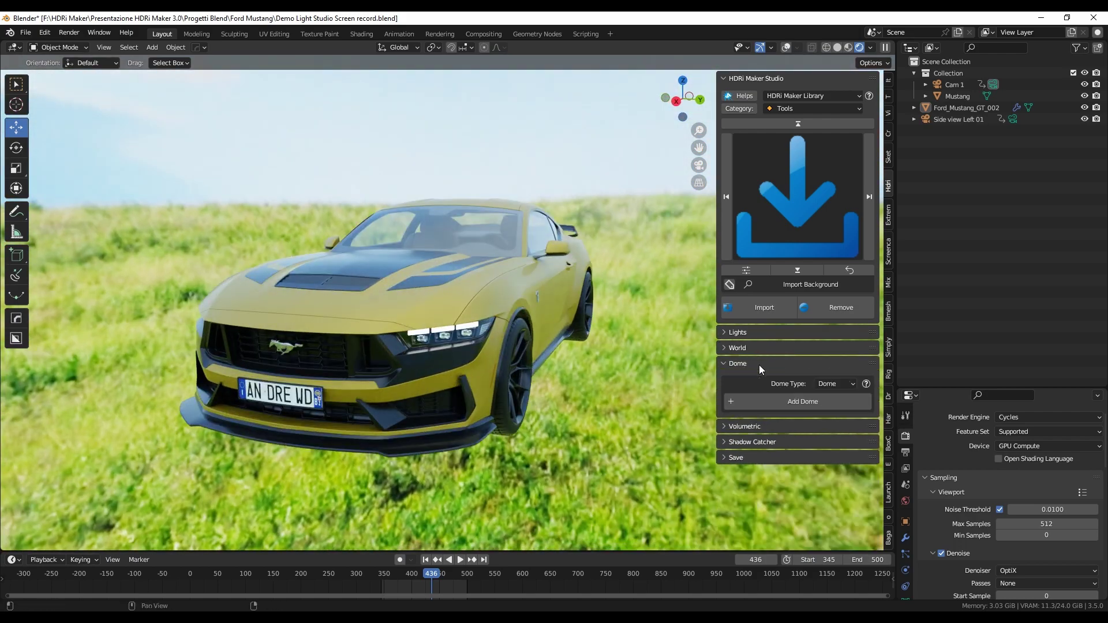
pyautogui.moveTo(400, 307)
pyautogui.mouseDown(button='middle')
pyautogui.moveTo(525, 308)
pyautogui.moveTo(469, 291)
pyautogui.mouseUp(button='middle')
pyautogui.scroll(2, 473, 291)
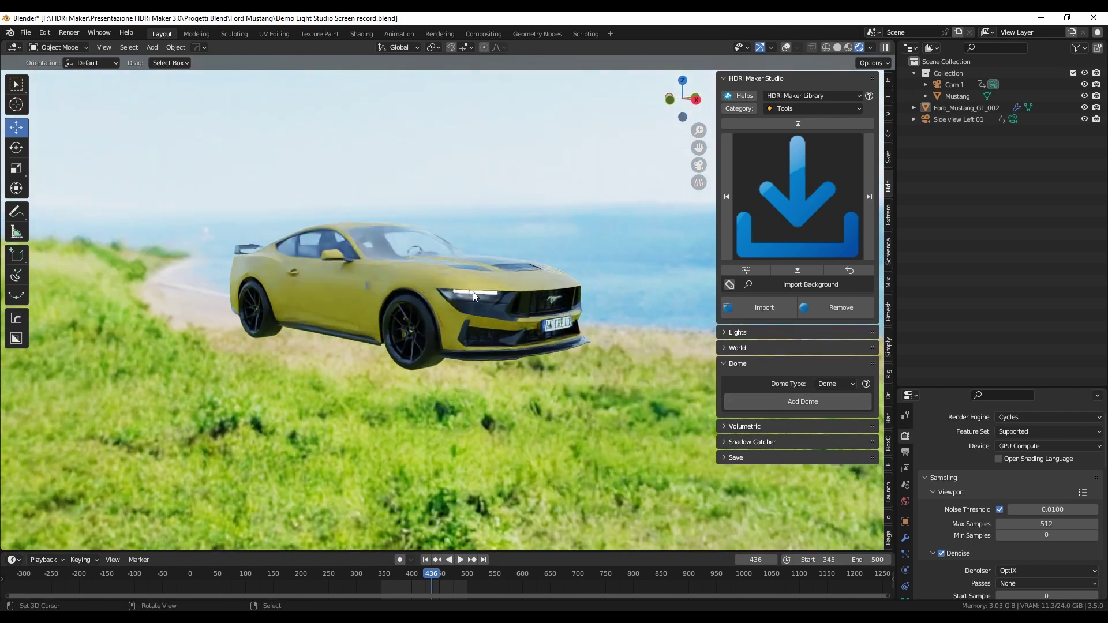
# Add a dome with projected ground and orbit around the car to check it.
pyautogui.click(766, 401)
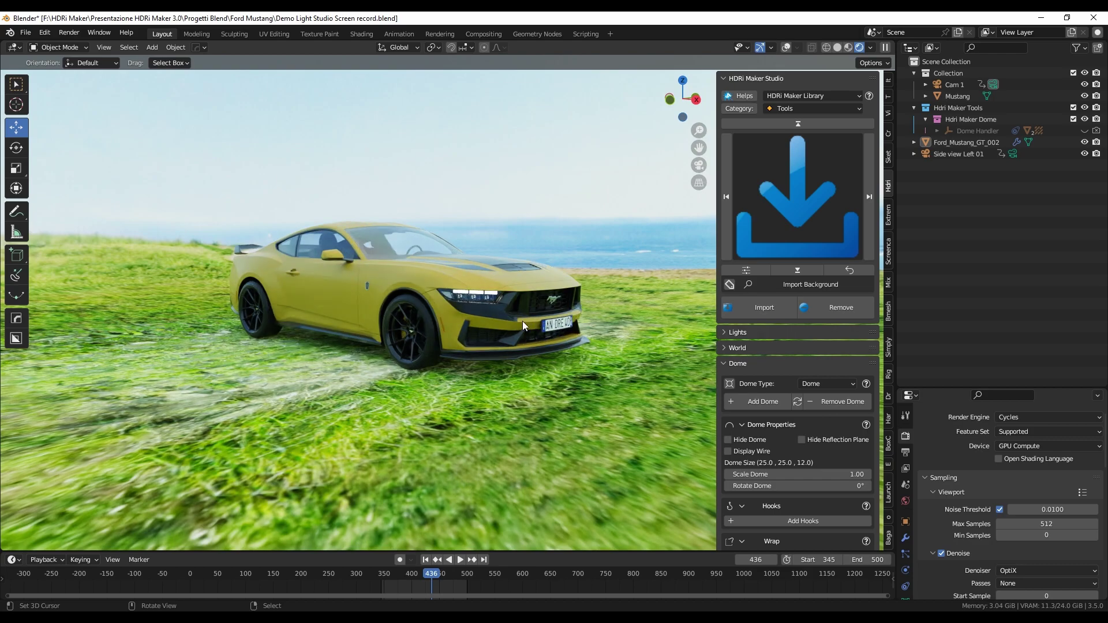
pyautogui.moveTo(515, 320); pyautogui.dragTo(322, 332, button='middle')
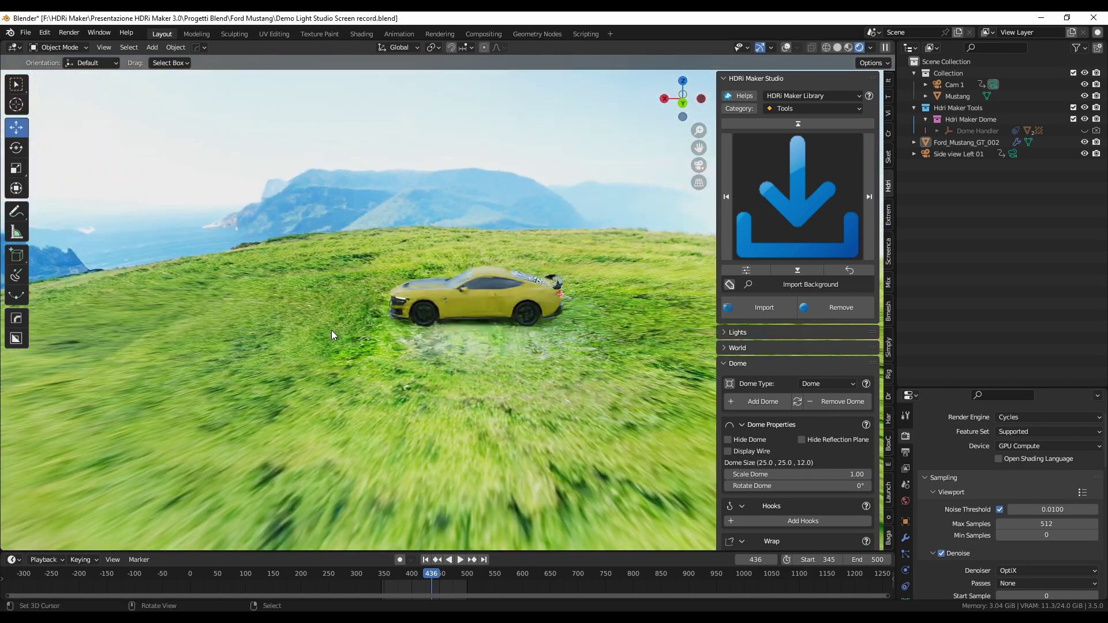
pyautogui.moveTo(332, 330)
pyautogui.mouseDown(button='middle')
pyautogui.moveTo(460, 303)
pyautogui.moveTo(483, 319)
pyautogui.mouseUp(button='middle')
pyautogui.scroll(-5, 807, 402)
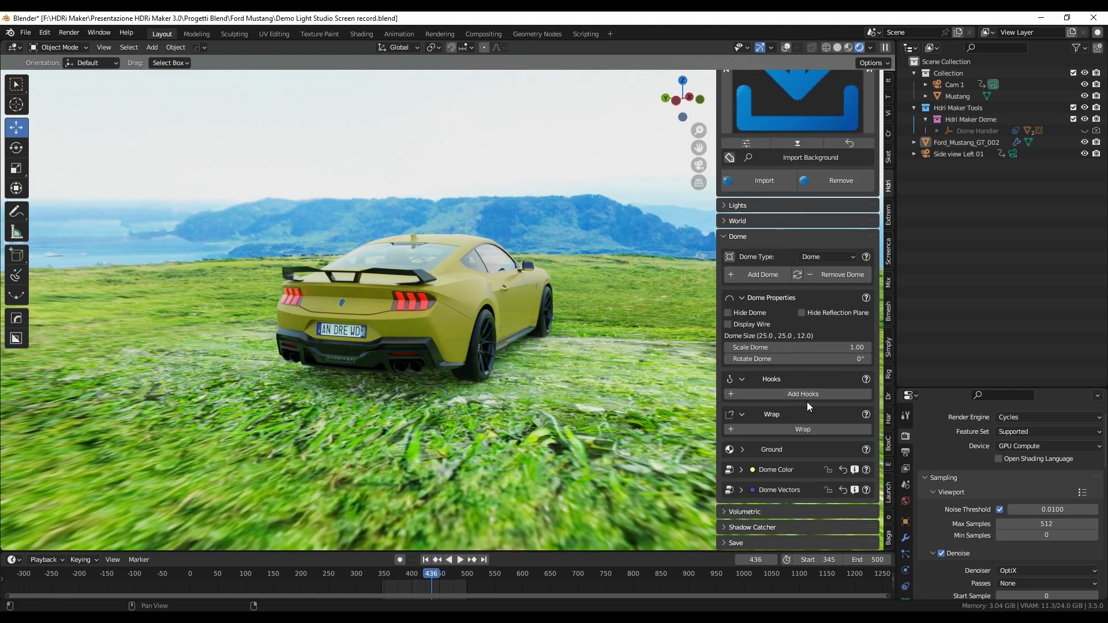
# Show the Dome Color settings and bring the dome scale to about 0.62.
pyautogui.click(751, 470)
pyautogui.scroll(-4, 788, 408)
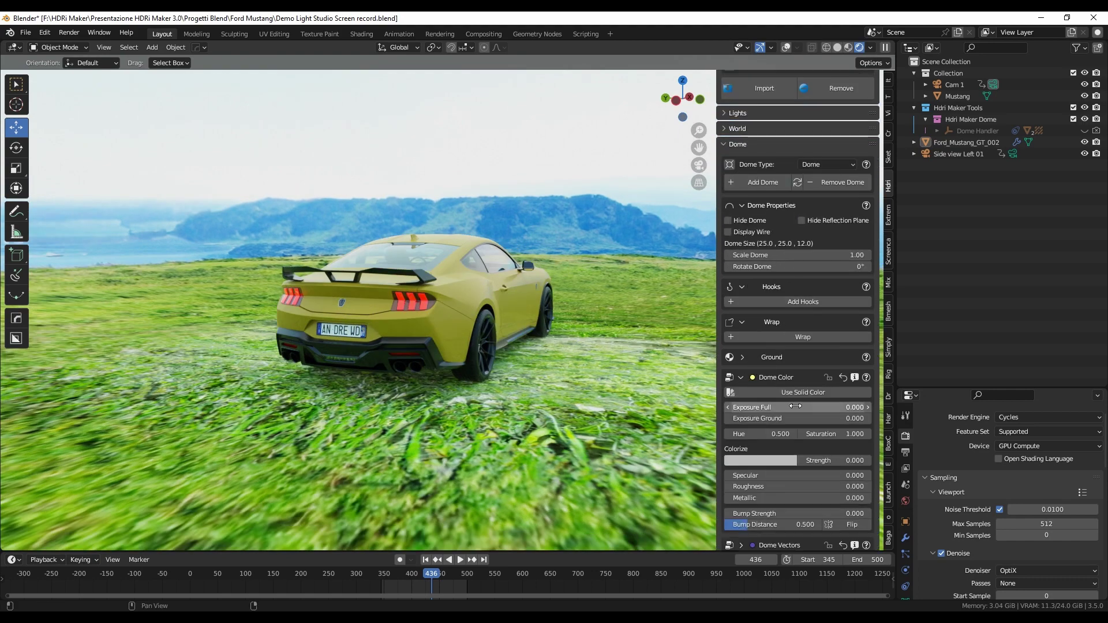
pyautogui.moveTo(830, 433)
pyautogui.mouseDown()
pyautogui.moveTo(800, 433)
pyautogui.moveTo(830, 434)
pyautogui.mouseUp()
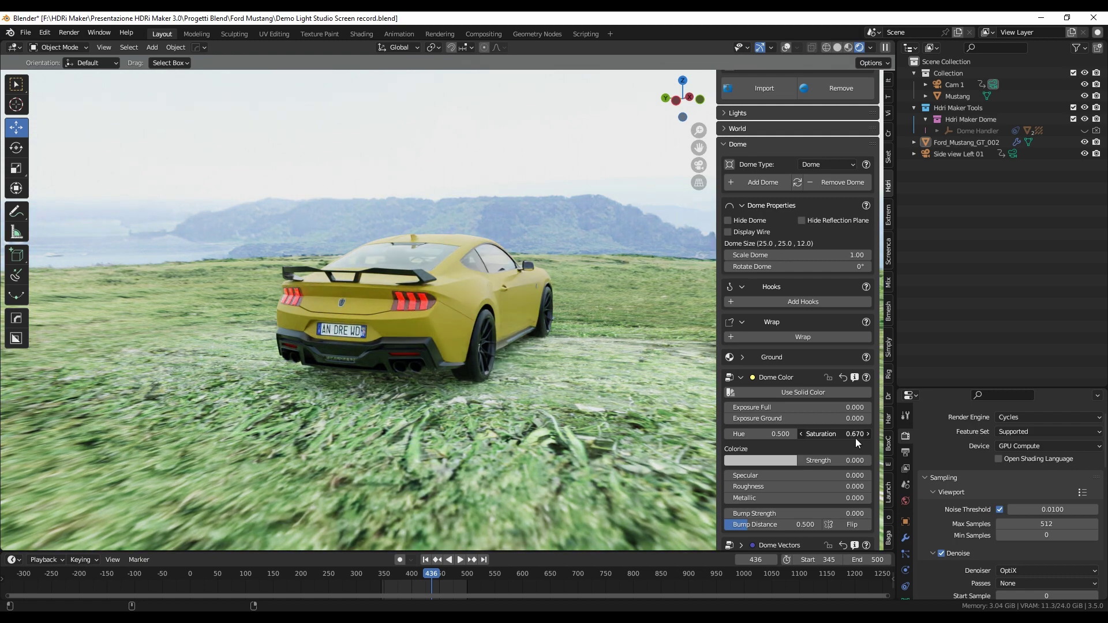
pyautogui.moveTo(624, 378); pyautogui.dragTo(555, 374, button='middle')
pyautogui.scroll(5, 841, 346)
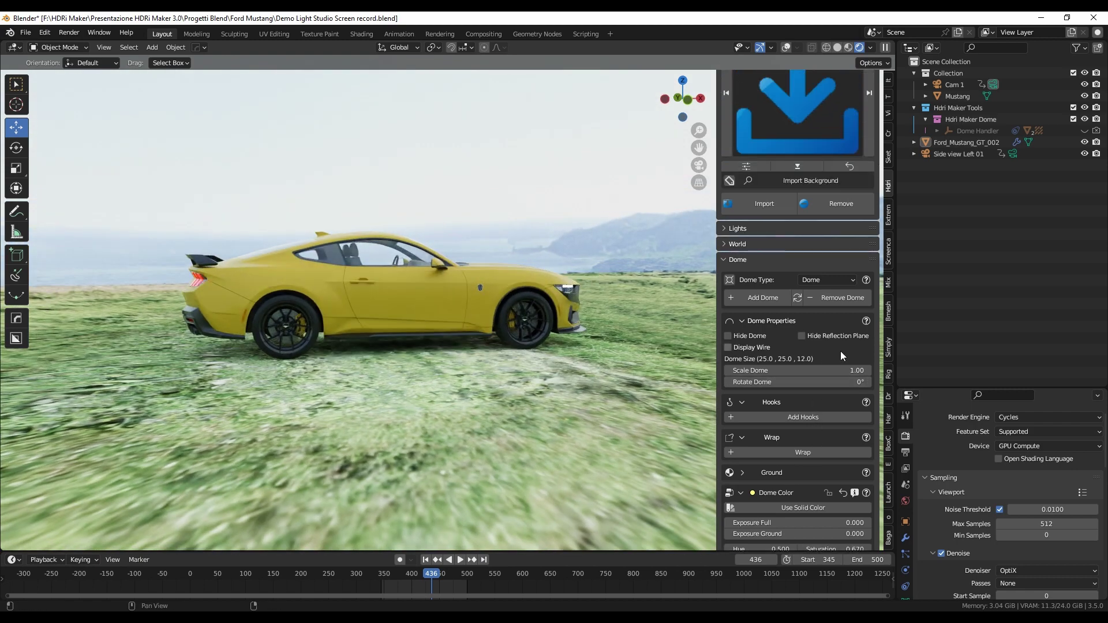
pyautogui.moveTo(823, 369)
pyautogui.mouseDown()
pyautogui.moveTo(782, 370)
pyautogui.moveTo(792, 370)
pyautogui.mouseUp()
pyautogui.moveTo(451, 346); pyautogui.dragTo(370, 354, button='middle')
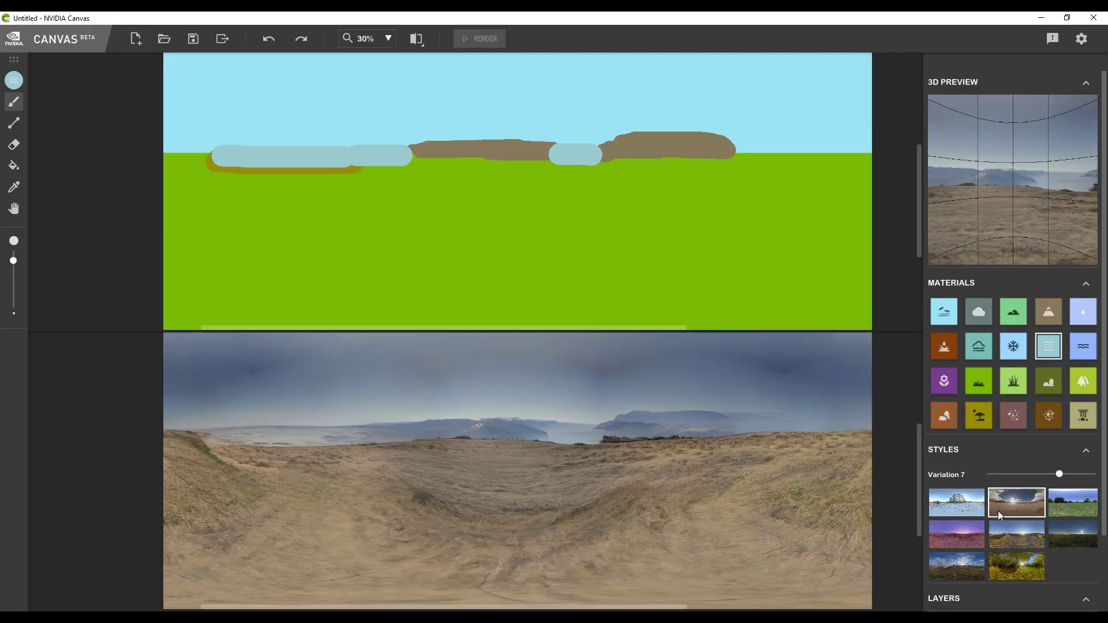
# Try the snowy and dusk desert styles, settling on the dry grassland style.
pyautogui.click(966, 510)
pyautogui.click(963, 540)
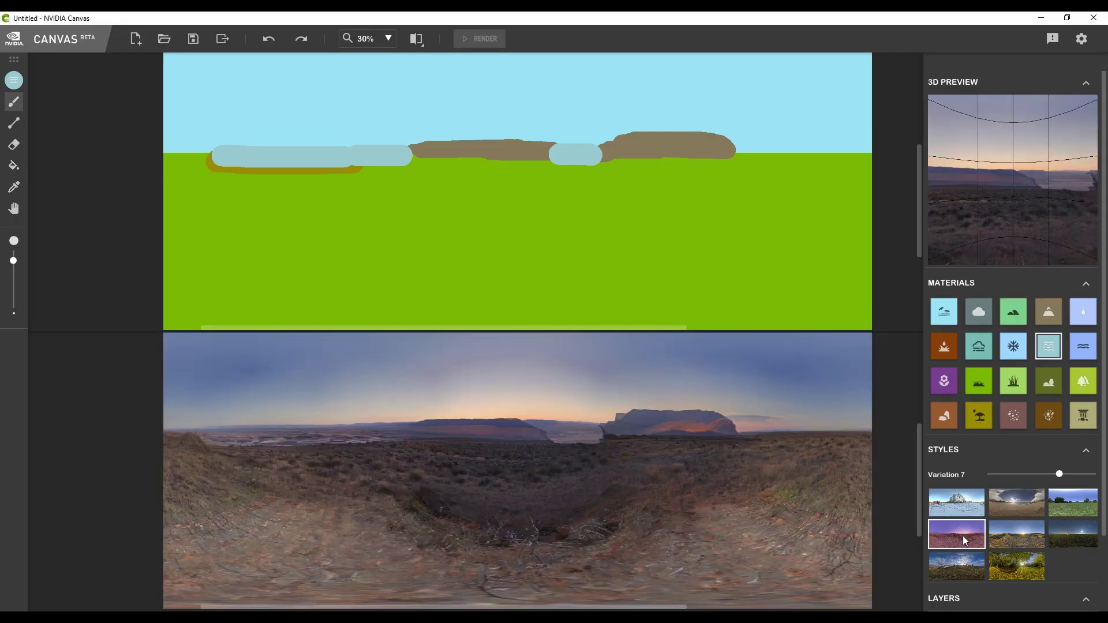
pyautogui.click(1021, 509)
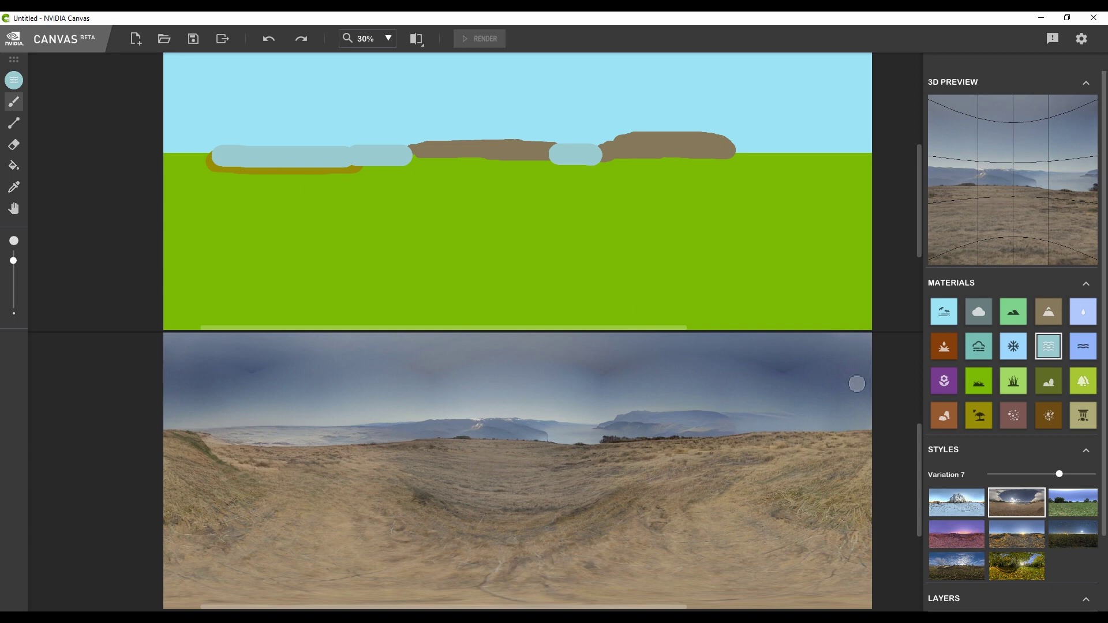
# Paint cloud bands across the upper sky with the Cloud material.
pyautogui.click(978, 311)
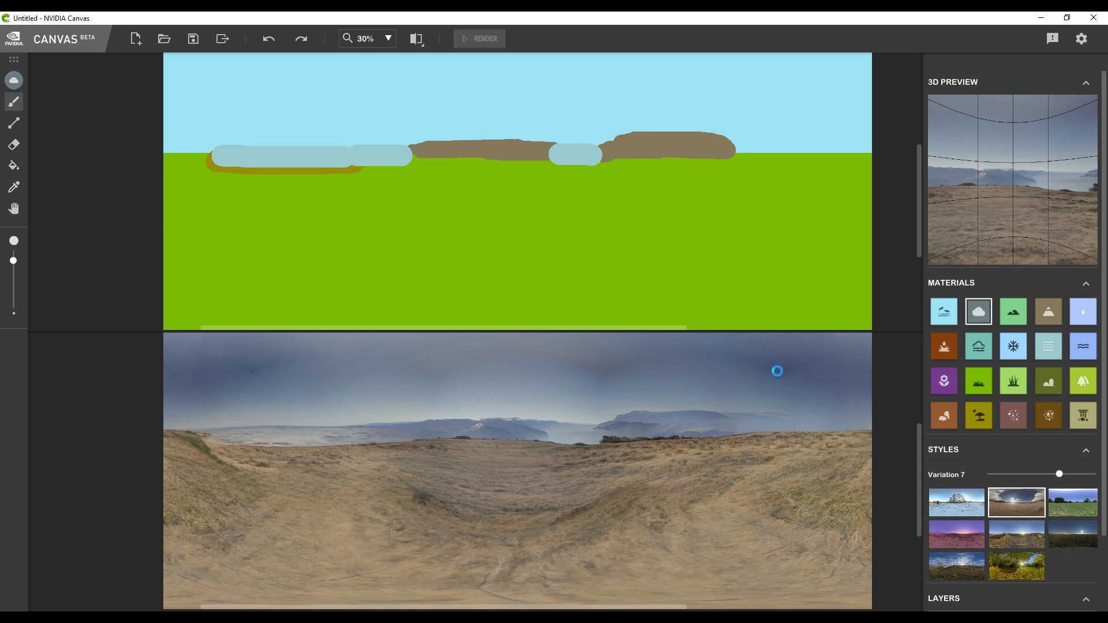
pyautogui.moveTo(816, 85); pyautogui.dragTo(256, 82)
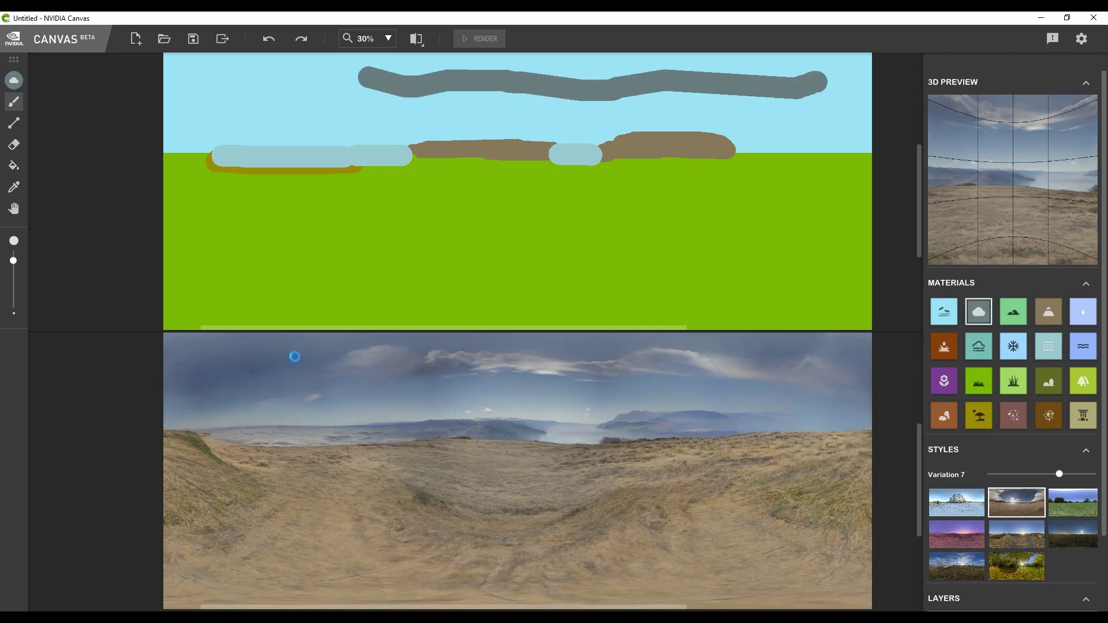
pyautogui.scroll(1, 593, 505)
pyautogui.scroll(1, 554, 389)
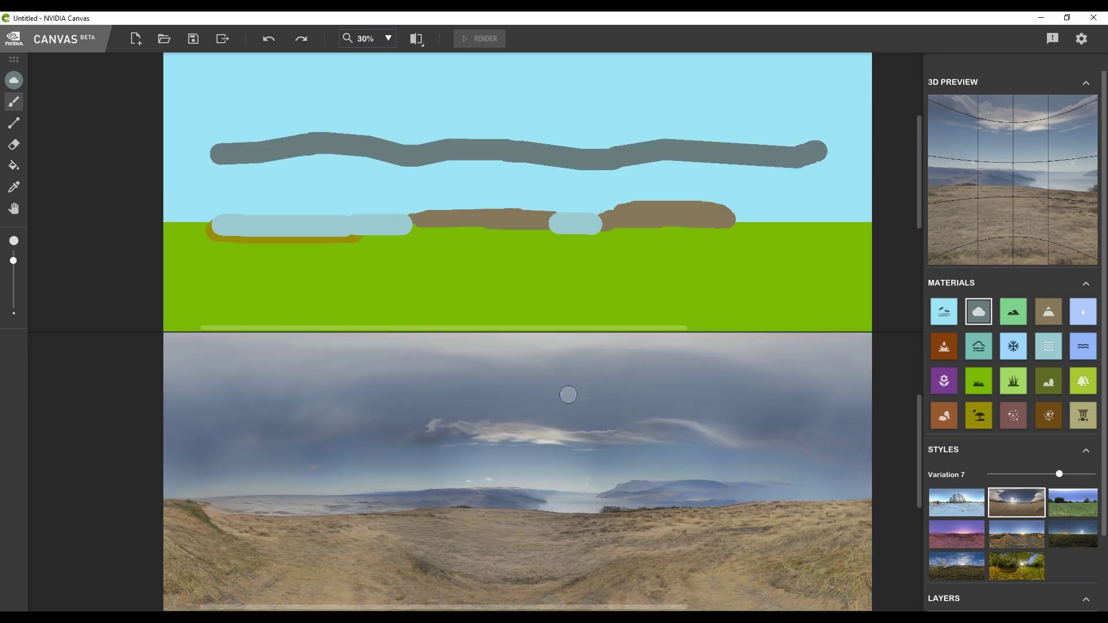
pyautogui.moveTo(681, 100); pyautogui.dragTo(375, 84)
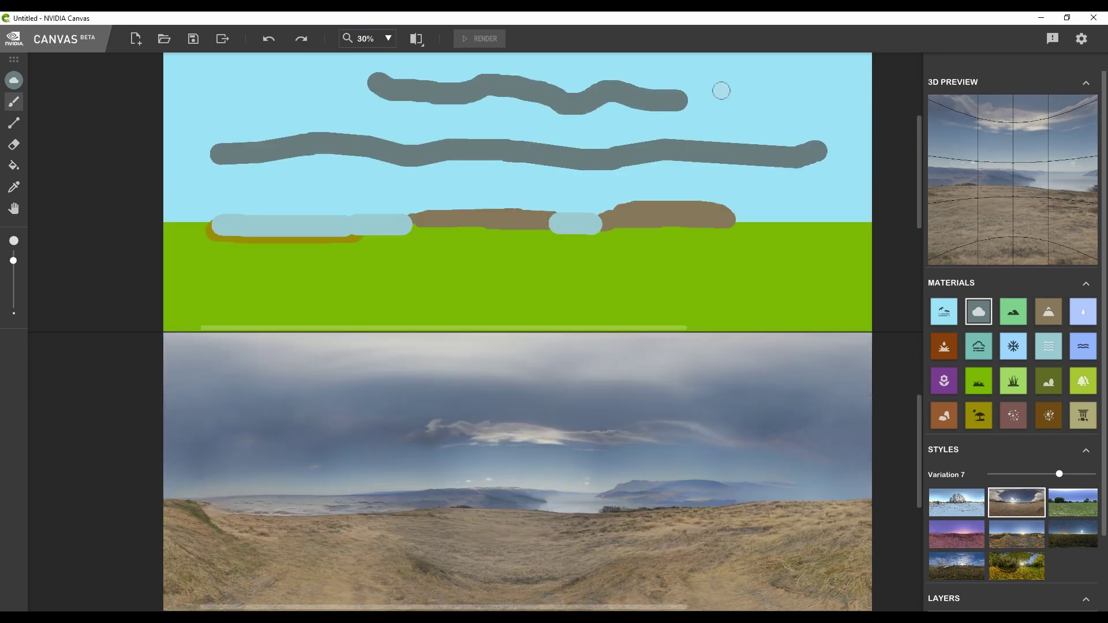
pyautogui.moveTo(736, 90); pyautogui.dragTo(818, 79)
pyautogui.scroll(-3, 542, 447)
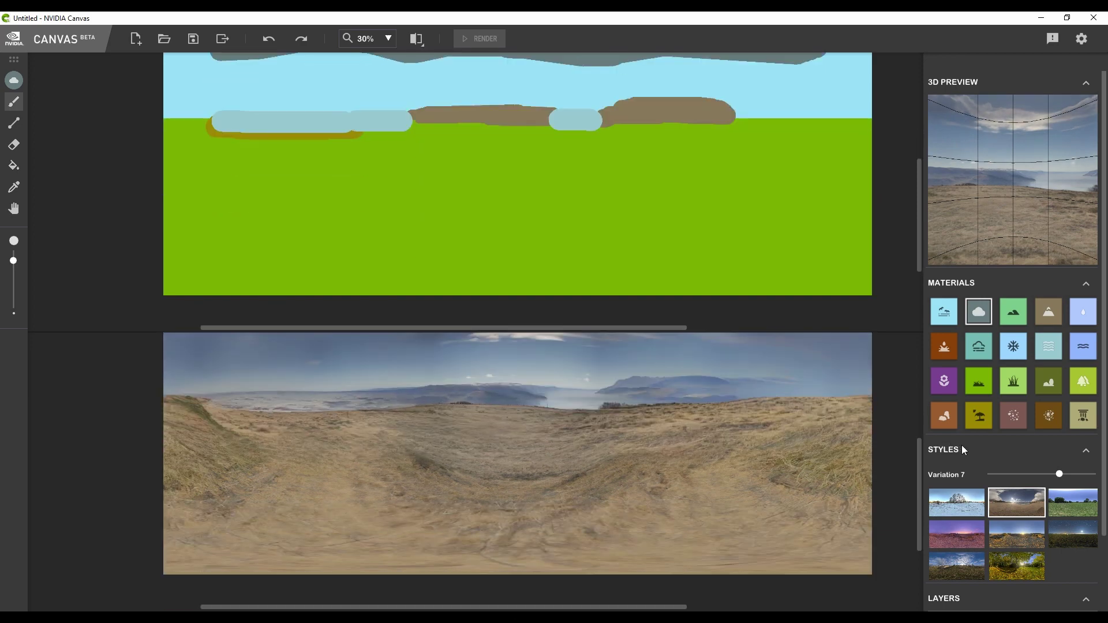
pyautogui.click(979, 423)
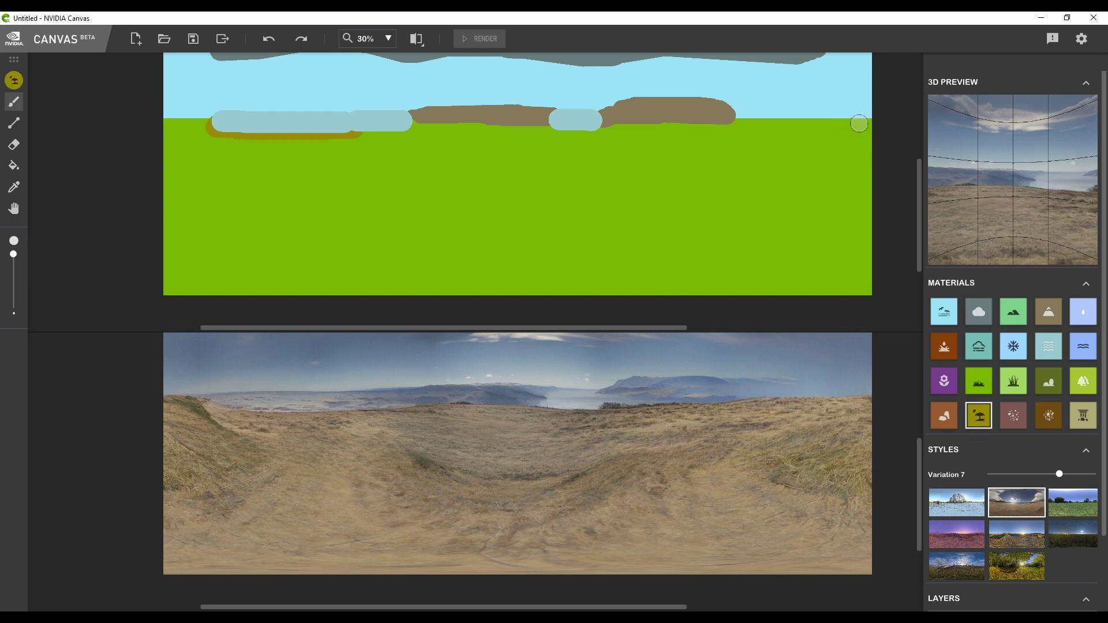
# Paint a sand strip across the horizon and switch the style to Variation 6.
pyautogui.moveTo(858, 124); pyautogui.dragTo(539, 134)
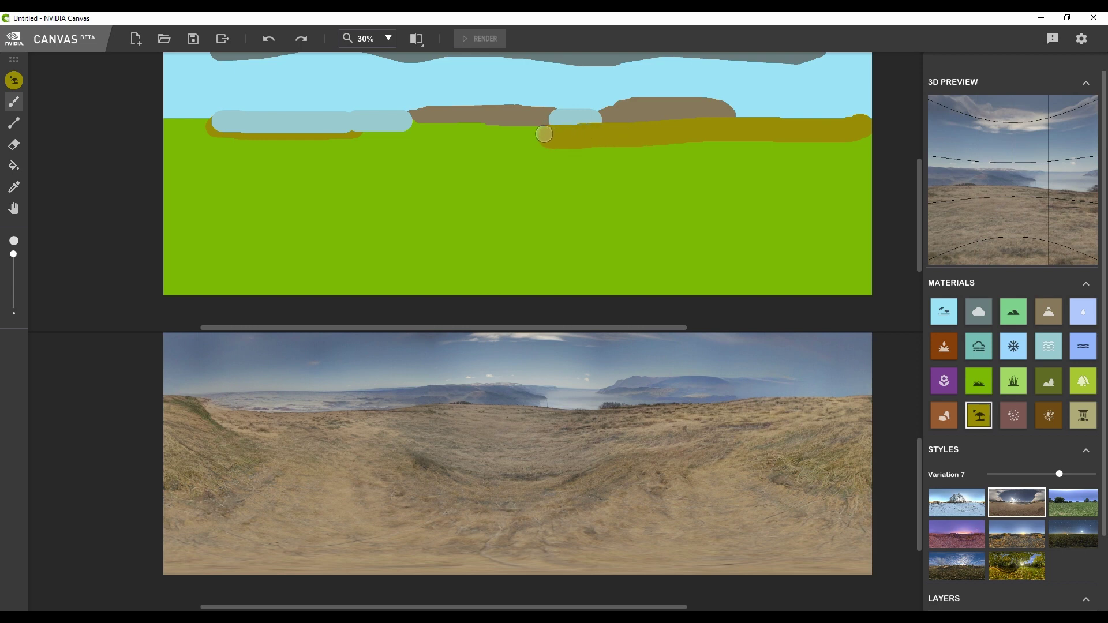
pyautogui.moveTo(538, 134); pyautogui.dragTo(162, 127)
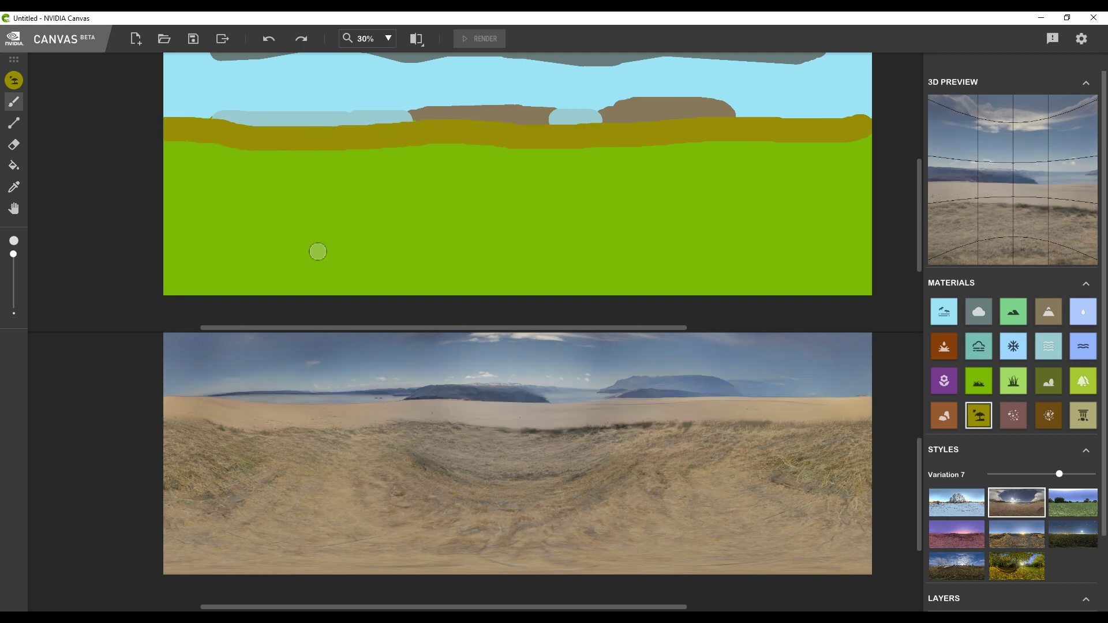
pyautogui.scroll(2, 700, 491)
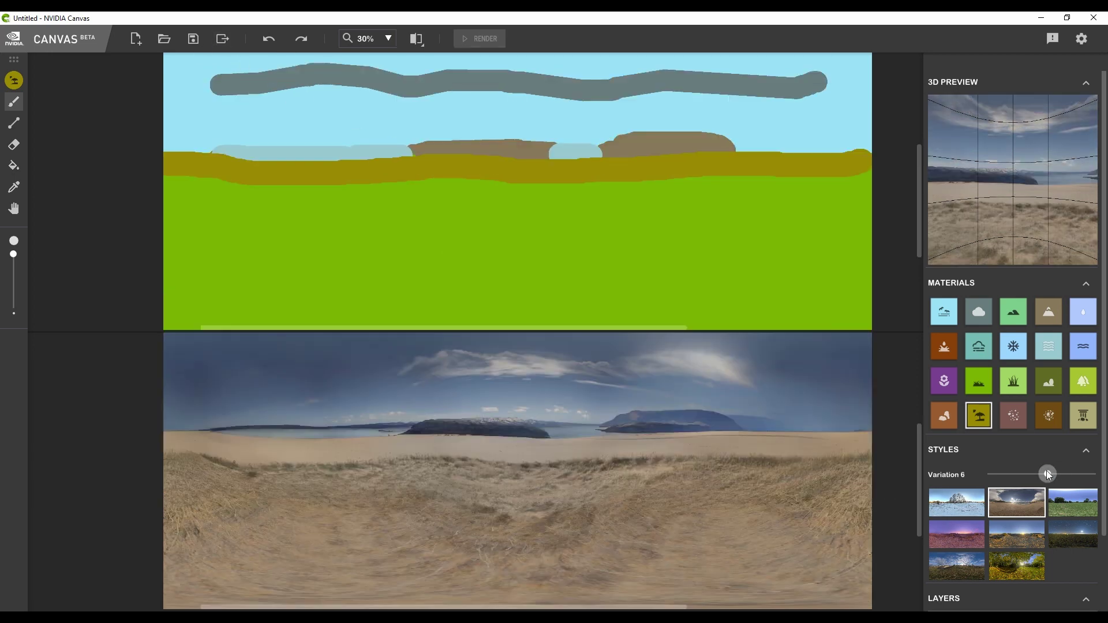
pyautogui.moveTo(1046, 473)
pyautogui.mouseDown()
pyautogui.moveTo(1036, 475)
pyautogui.moveTo(1048, 474)
pyautogui.mouseUp()
pyautogui.scroll(-2, 156, 143)
# Outline the canvas edges with olive ground and fill the green meadow with it.
pyautogui.moveTo(163, 152)
pyautogui.mouseDown()
pyautogui.moveTo(863, 169)
pyautogui.moveTo(871, 130)
pyautogui.mouseUp()
pyautogui.click(19, 169)
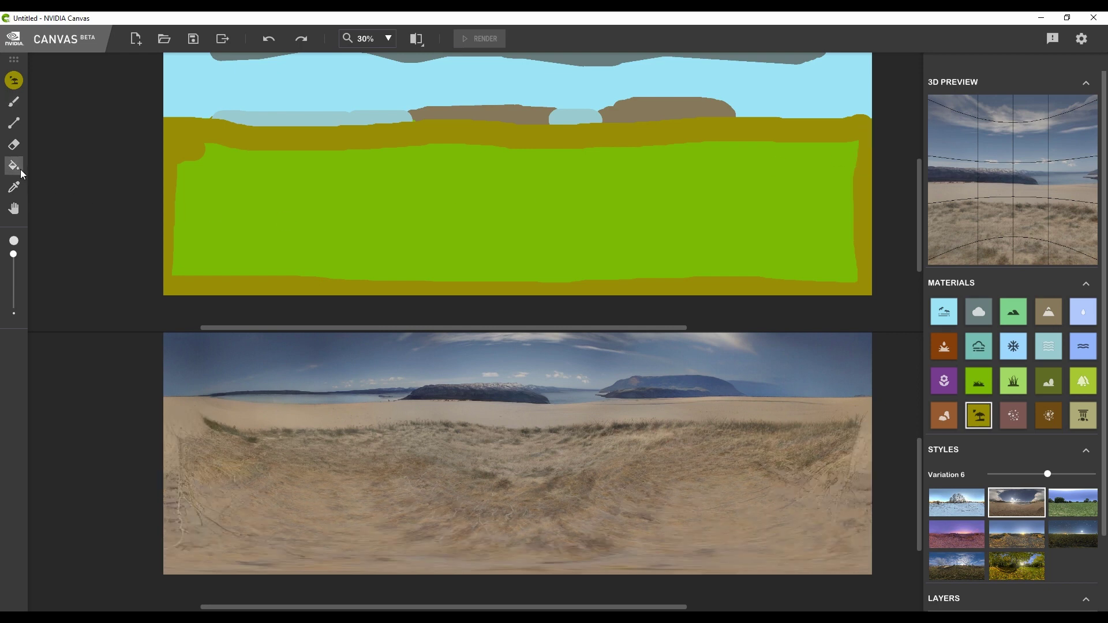
pyautogui.click(473, 217)
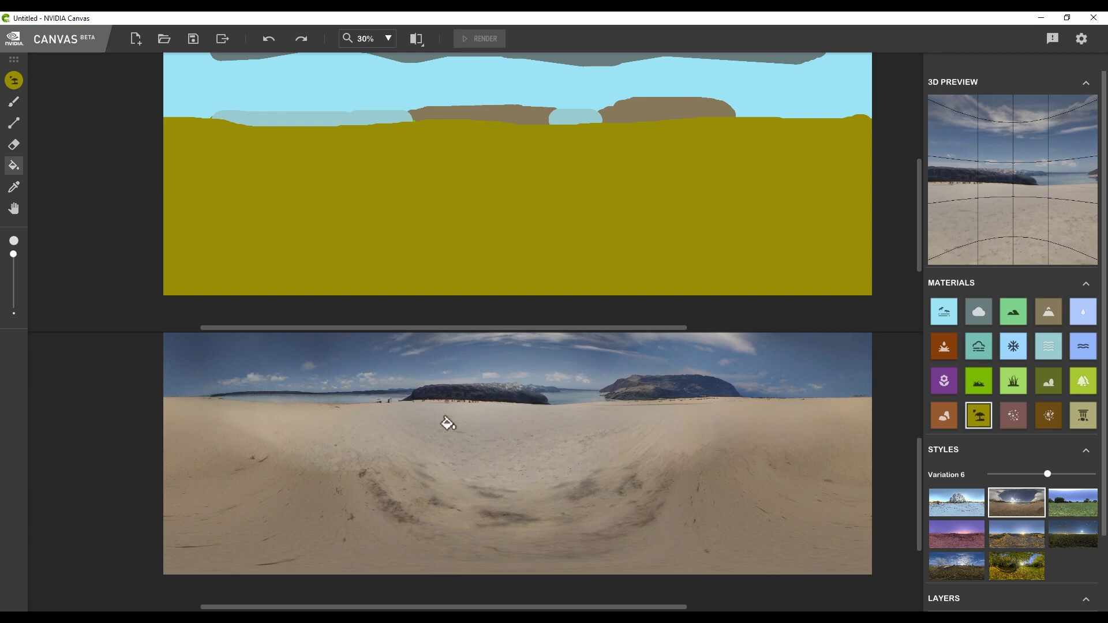
pyautogui.scroll(2, 467, 285)
pyautogui.scroll(1, 467, 285)
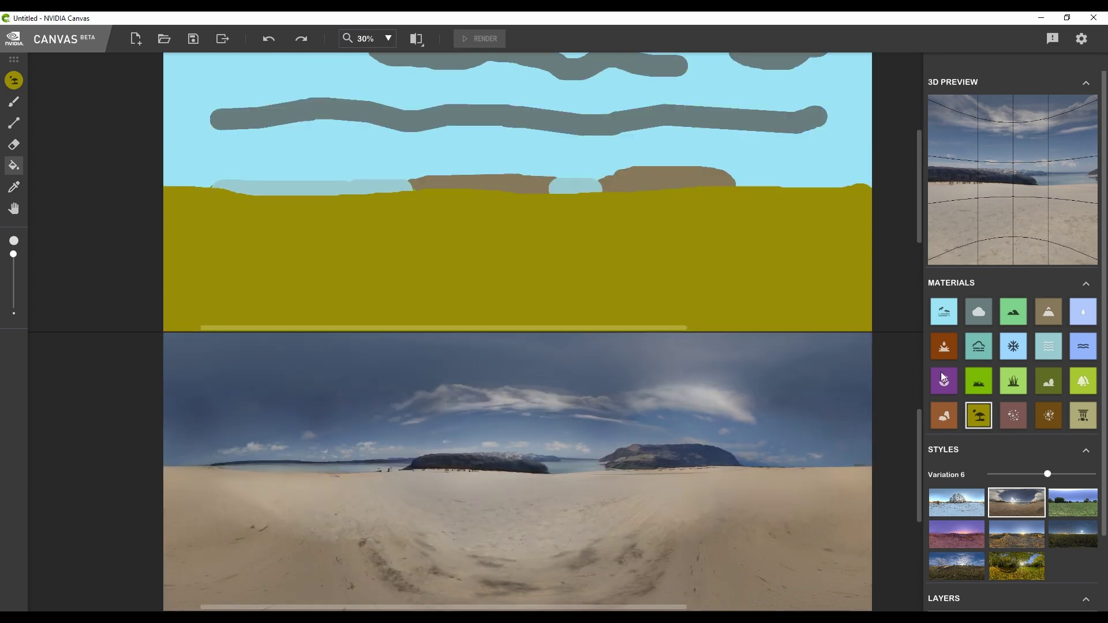
# Paint a water band along the whole horizon and set the style to Variation 4.
pyautogui.click(1047, 348)
pyautogui.click(14, 102)
pyautogui.moveTo(526, 202); pyautogui.dragTo(152, 187)
pyautogui.moveTo(568, 199); pyautogui.dragTo(866, 191)
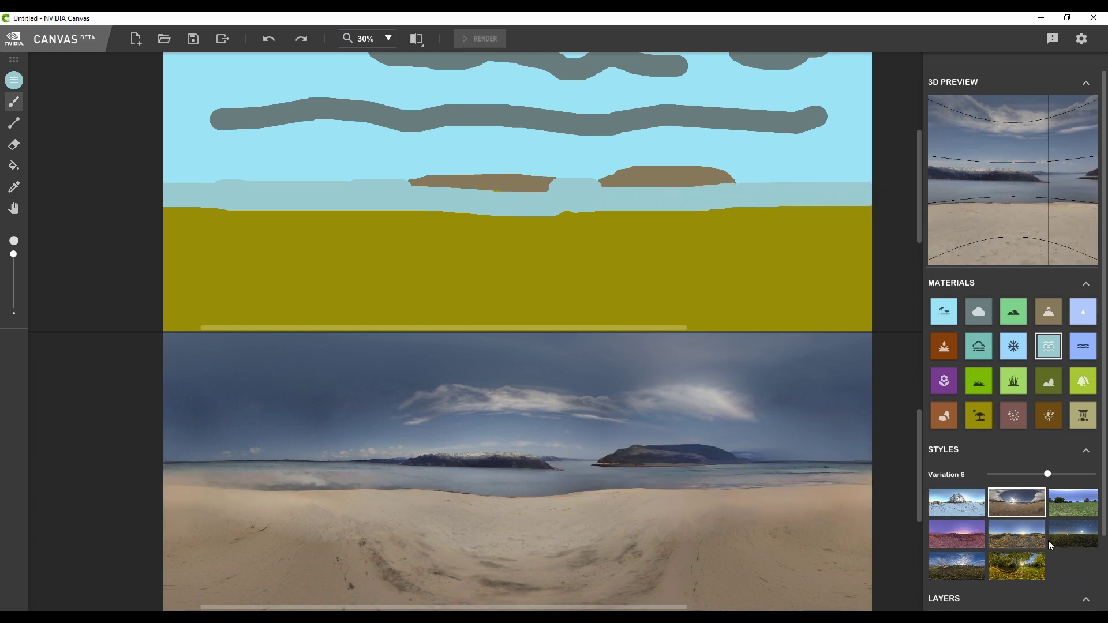
pyautogui.moveTo(1042, 478)
pyautogui.mouseDown()
pyautogui.moveTo(1011, 474)
pyautogui.moveTo(1025, 477)
pyautogui.mouseUp()
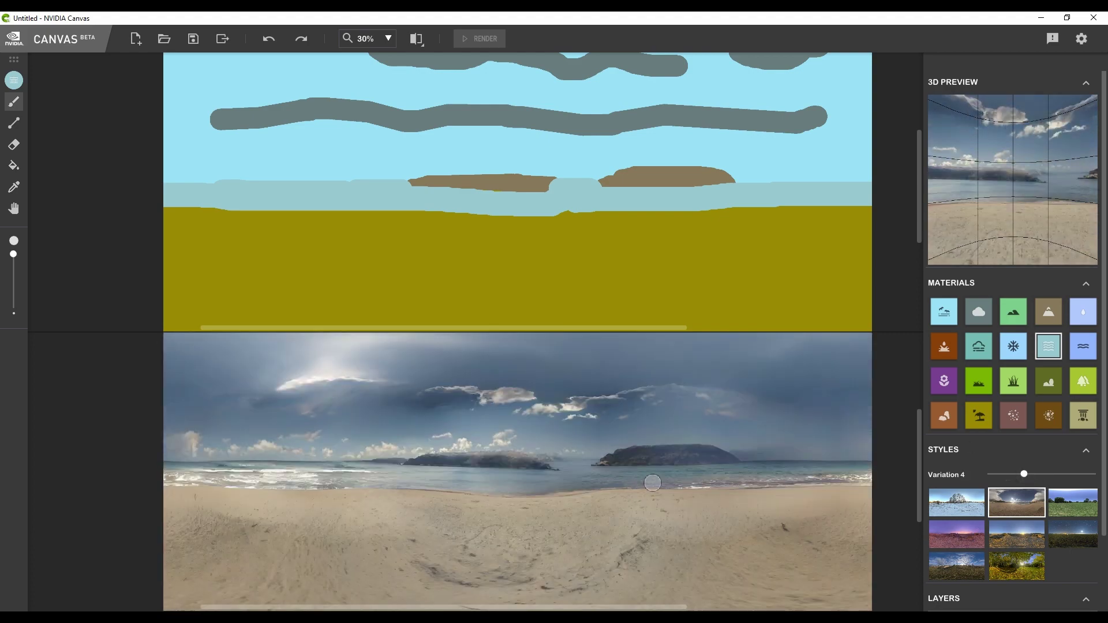
pyautogui.scroll(-1, 676, 468)
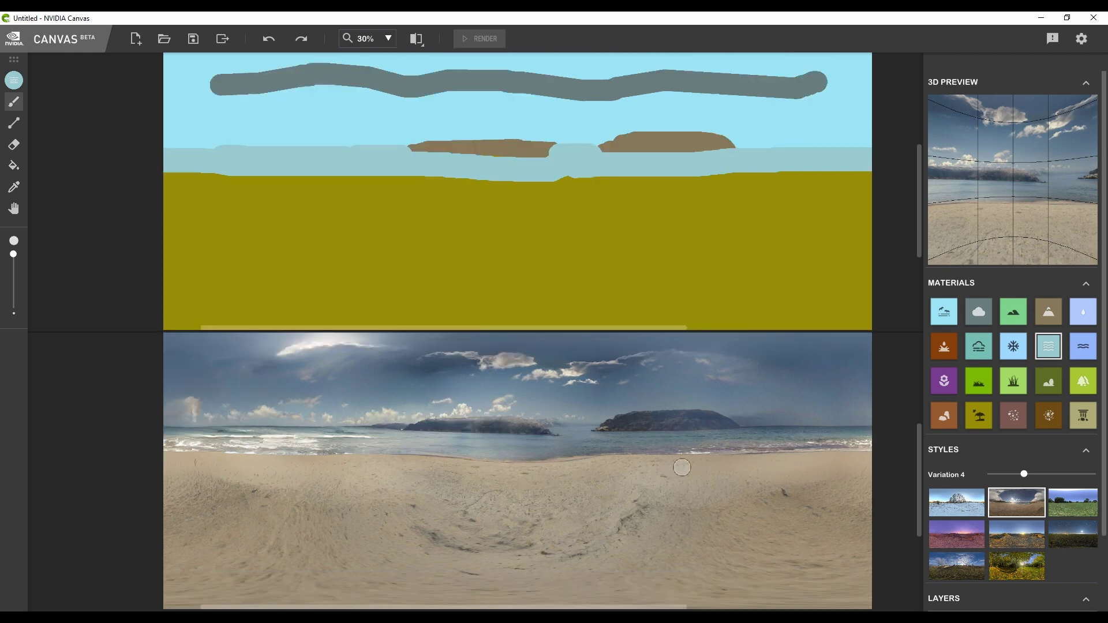
# Export the panorama as an EXR, editing the reused Test 01 file name.
pyautogui.click(218, 40)
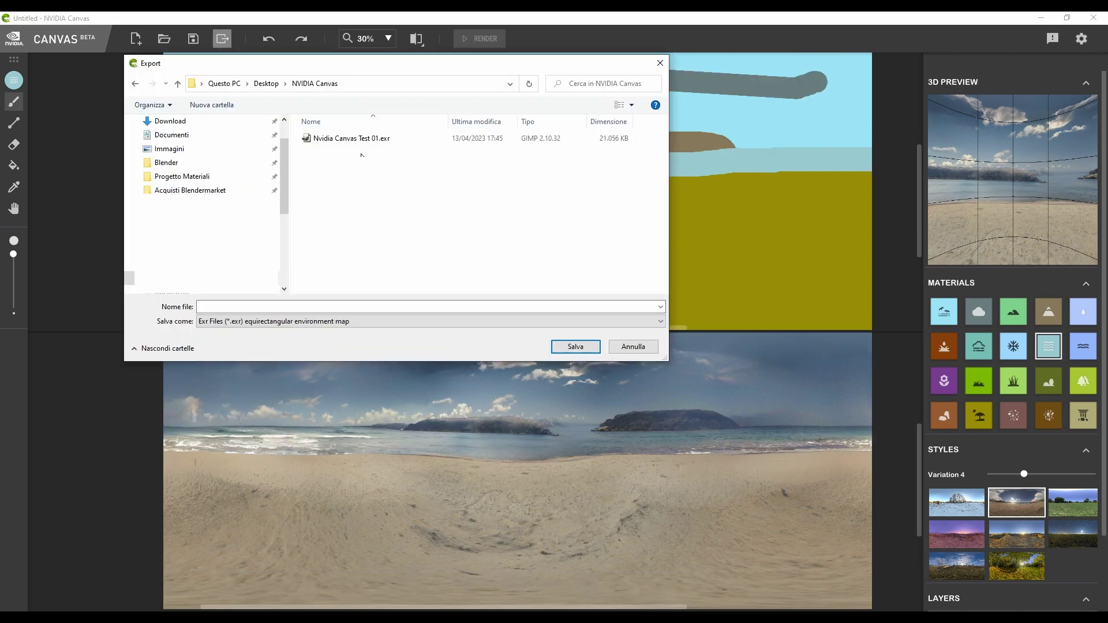
pyautogui.click(351, 138)
pyautogui.click(263, 310)
pyautogui.press('BackSpace')
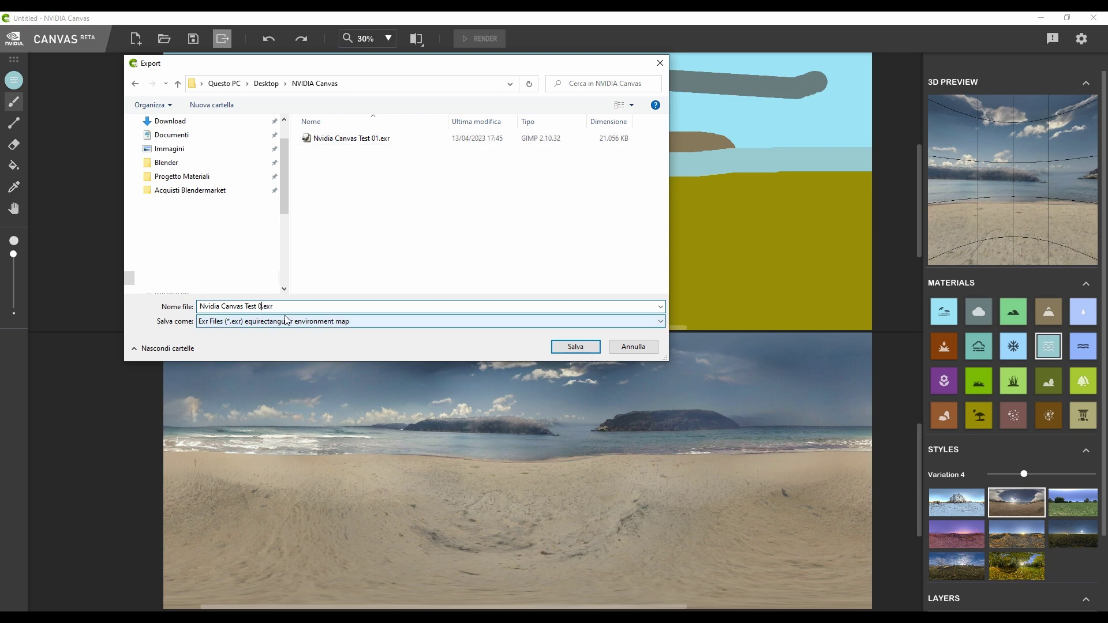
pyautogui.click(572, 348)
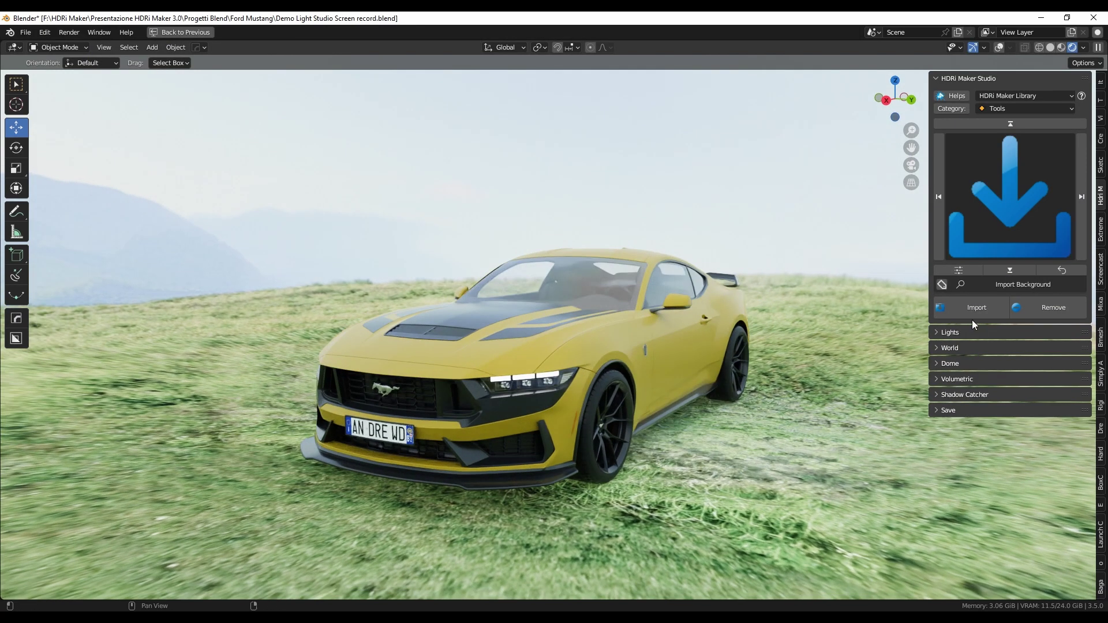
# Load the exported beach EXR as the Blender scene background and view the car from behind.
pyautogui.click(979, 311)
pyautogui.doubleClick(367, 202)
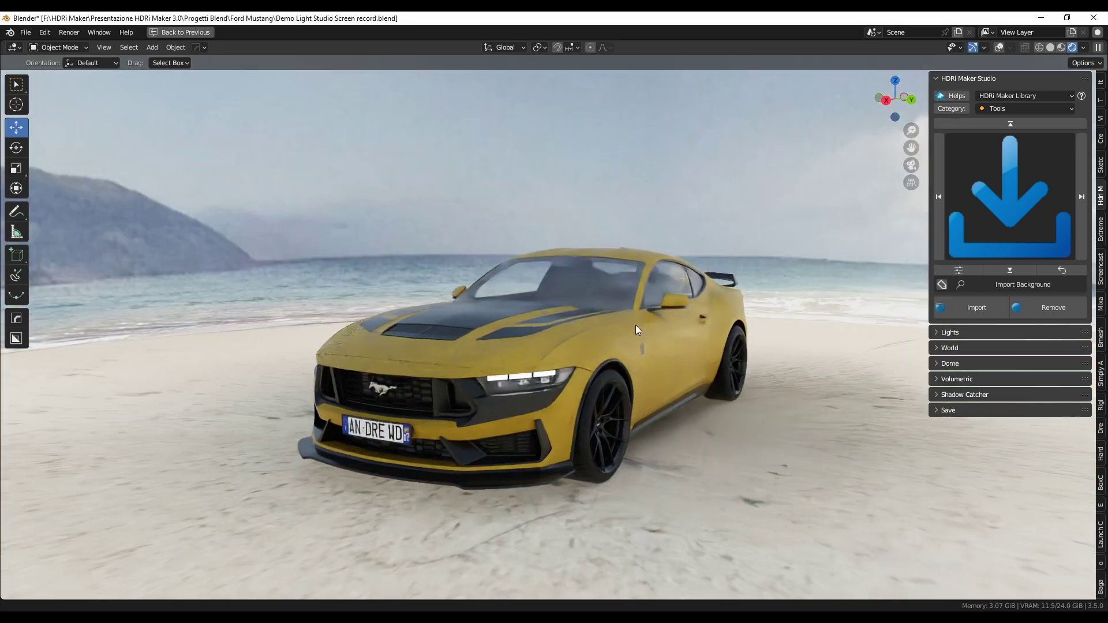
pyautogui.moveTo(636, 324)
pyautogui.mouseDown(button='middle')
pyautogui.moveTo(367, 333)
pyautogui.moveTo(670, 352)
pyautogui.moveTo(576, 362)
pyautogui.mouseUp(button='middle')
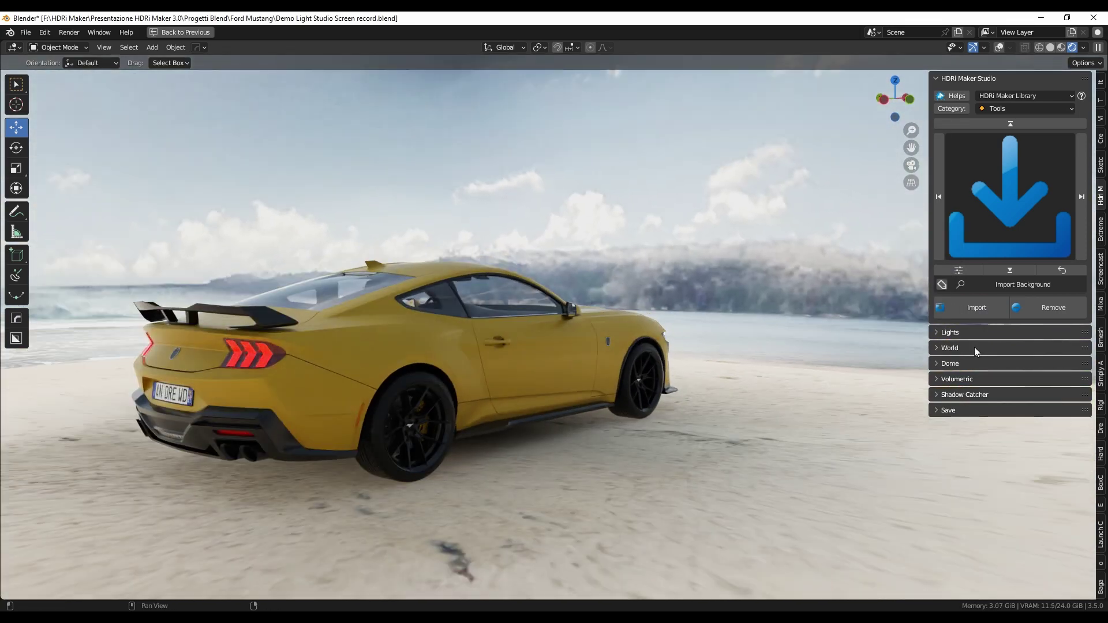
# Shrink the dome scale slightly, then remove the dome and orbit around the car.
pyautogui.click(978, 362)
pyautogui.moveTo(1009, 474)
pyautogui.mouseDown()
pyautogui.moveTo(996, 474)
pyautogui.moveTo(1046, 427)
pyautogui.mouseUp()
pyautogui.click(1053, 401)
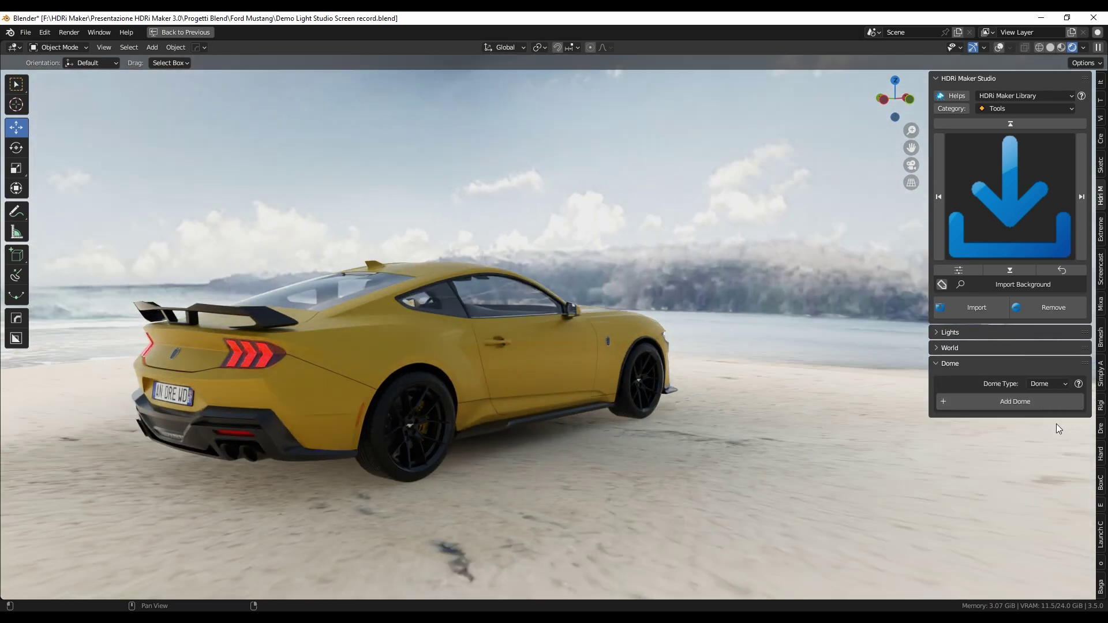
pyautogui.moveTo(865, 403); pyautogui.dragTo(749, 404, button='middle')
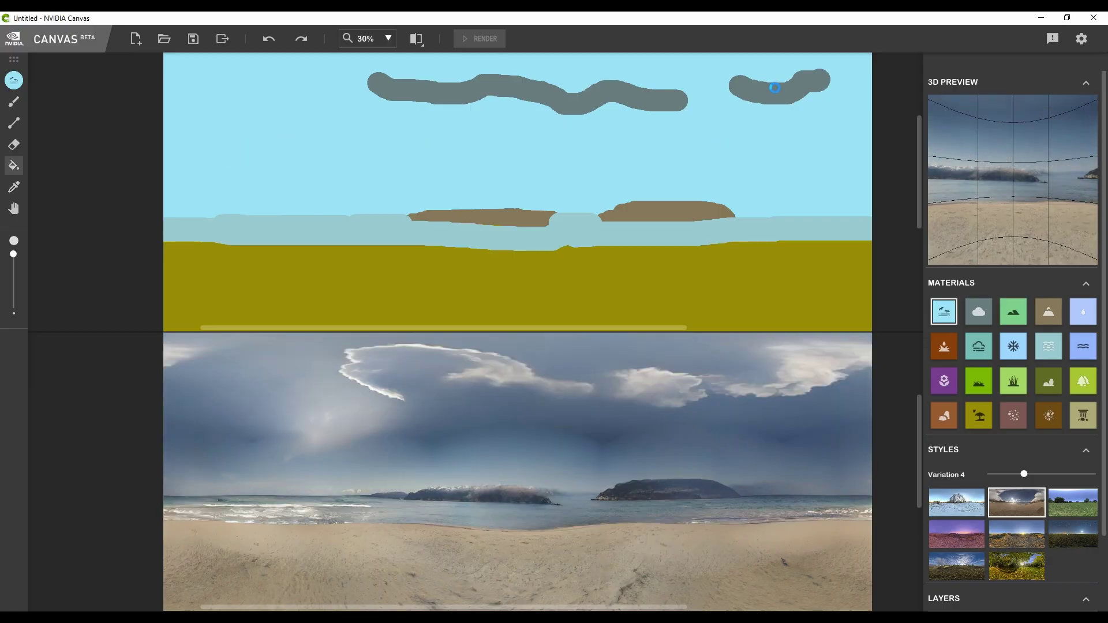
# Fill both clouds, both islands and the sea band with sky.
pyautogui.click(766, 87)
pyautogui.click(606, 95)
pyautogui.click(641, 210)
pyautogui.click(507, 215)
pyautogui.click(464, 240)
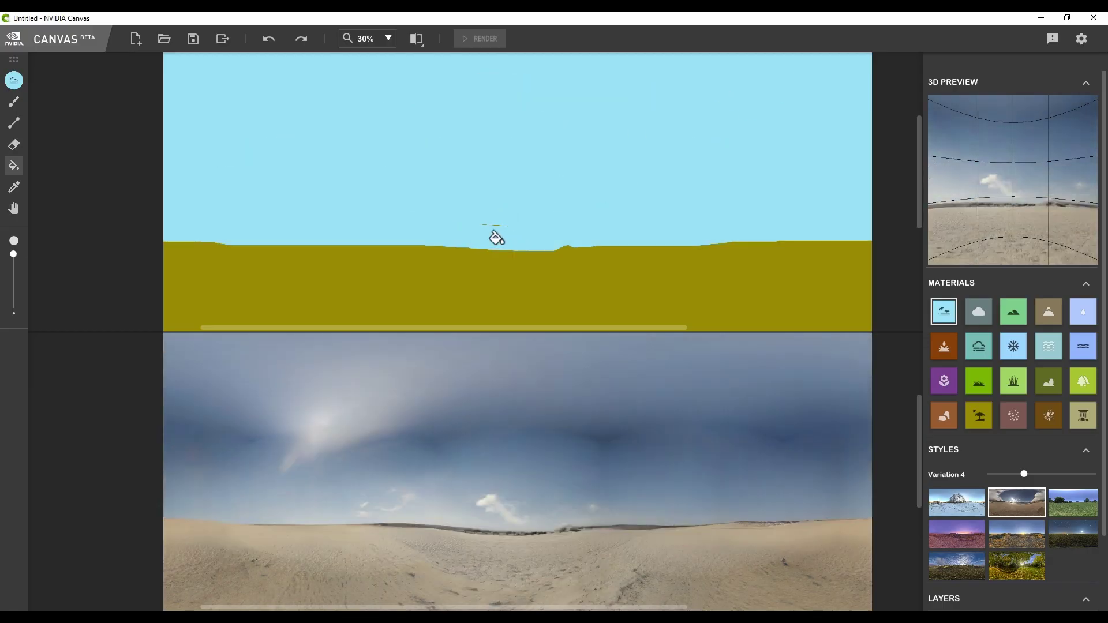
pyautogui.scroll(-1, 396, 216)
pyautogui.scroll(-1, 398, 215)
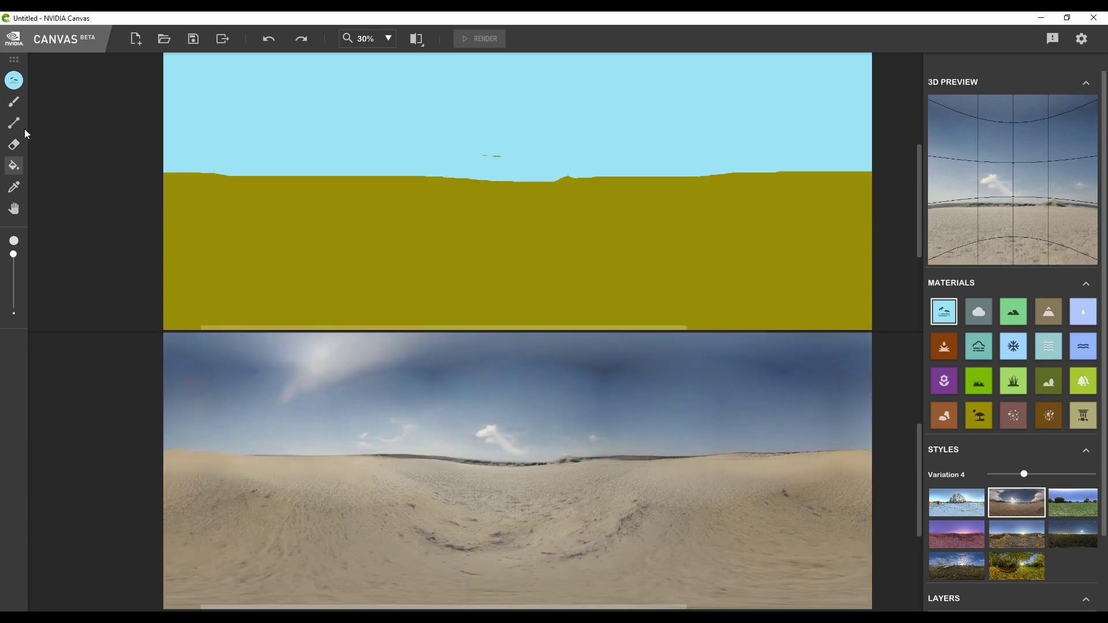
# Paint a sand hill along the horizon with the freehand brush.
pyautogui.click(978, 415)
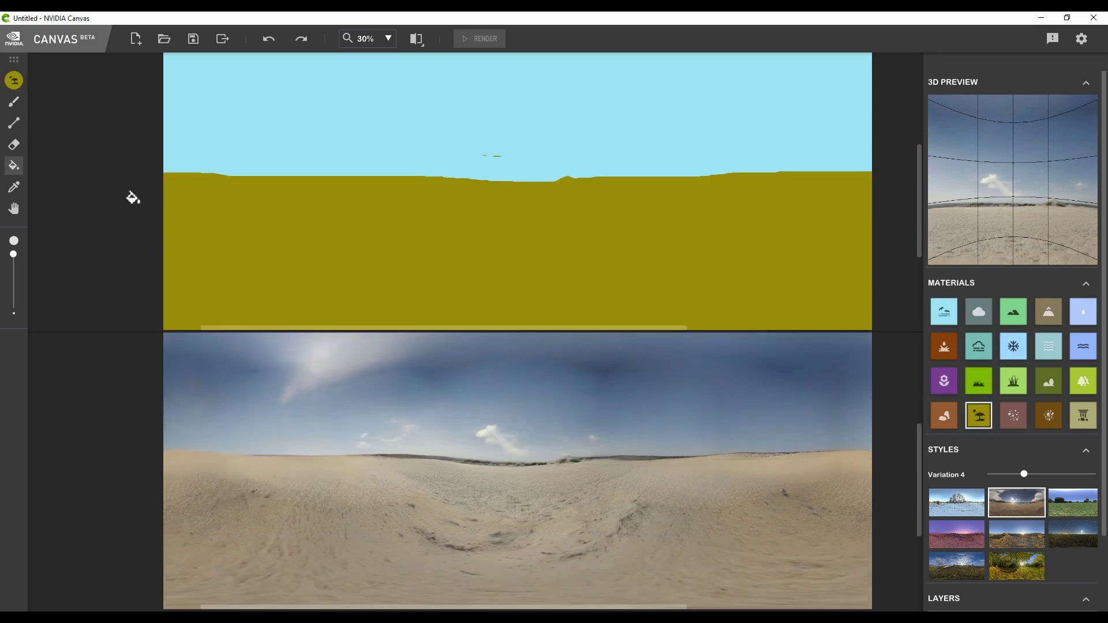
pyautogui.click(13, 101)
pyautogui.moveTo(747, 177)
pyautogui.mouseDown()
pyautogui.moveTo(574, 159)
pyautogui.moveTo(228, 178)
pyautogui.mouseUp()
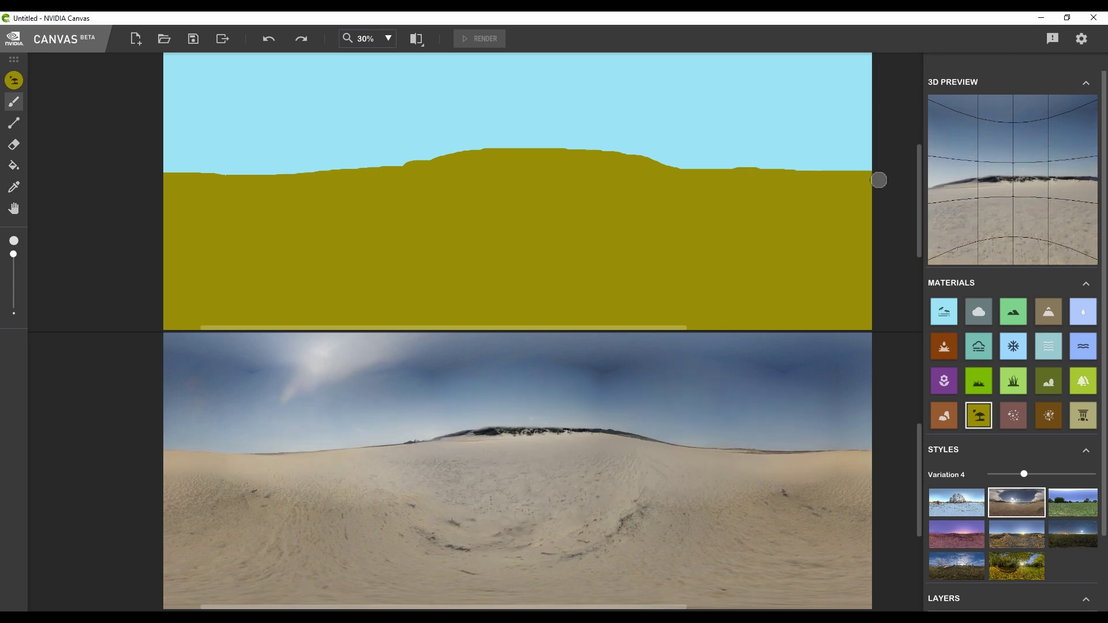
# Paint three rocks on the ground, touching up one rock's bottom with sand.
pyautogui.click(1082, 415)
pyautogui.moveTo(499, 214)
pyautogui.mouseDown()
pyautogui.moveTo(563, 210)
pyautogui.moveTo(532, 193)
pyautogui.mouseUp()
pyautogui.moveTo(196, 208); pyautogui.dragTo(224, 210)
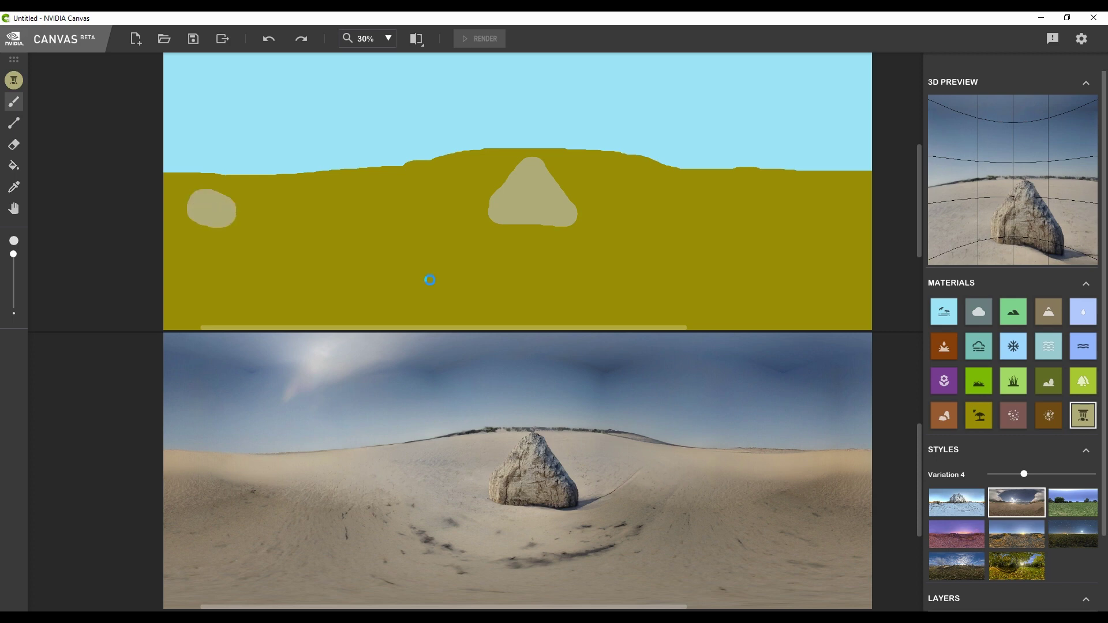
pyautogui.moveTo(800, 212)
pyautogui.mouseDown()
pyautogui.moveTo(852, 228)
pyautogui.moveTo(792, 233)
pyautogui.moveTo(780, 249)
pyautogui.mouseUp()
pyautogui.click(978, 416)
pyautogui.moveTo(576, 224)
pyautogui.mouseDown()
pyautogui.moveTo(468, 225)
pyautogui.moveTo(576, 204)
pyautogui.mouseUp()
# Start an EXR export, editing the reused Test 02 file name.
pyautogui.click(222, 38)
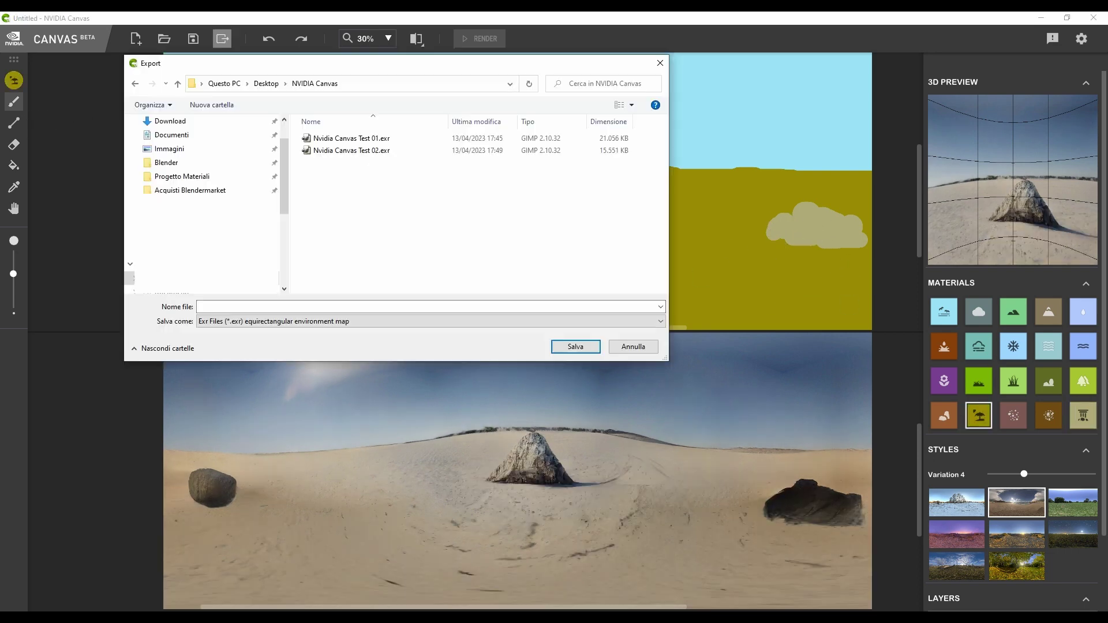
pyautogui.click(350, 149)
pyautogui.moveTo(199, 306); pyautogui.dragTo(267, 307)
pyautogui.click(269, 306)
pyautogui.press('BackSpace')
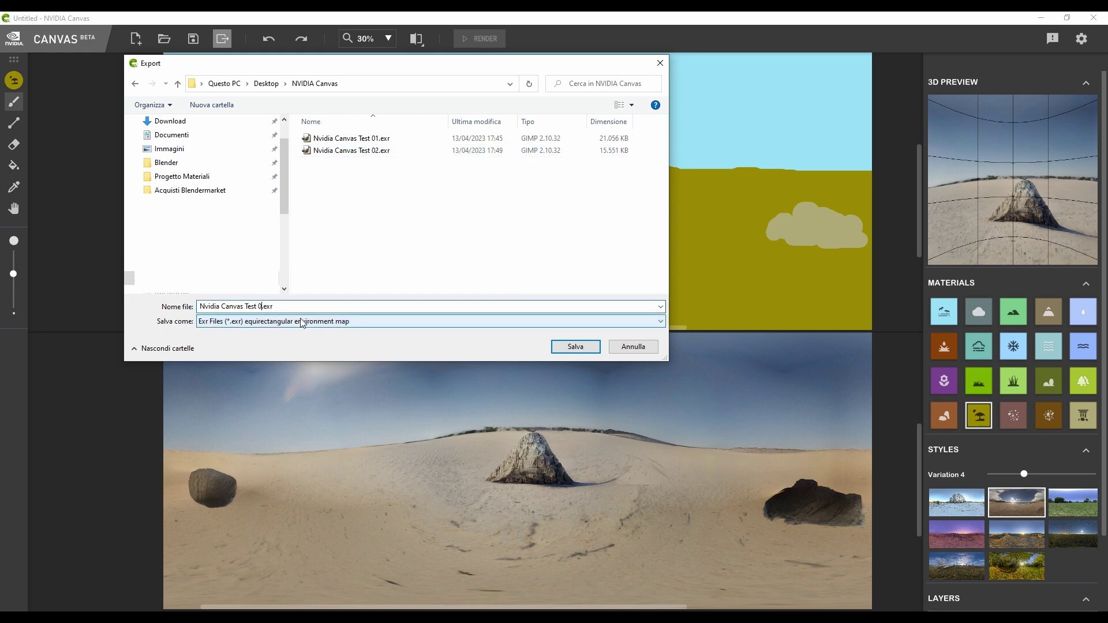
# Save the desert export, load Nvidia Canvas Test 03.exr as background, and add a dome.
pyautogui.click(575, 346)
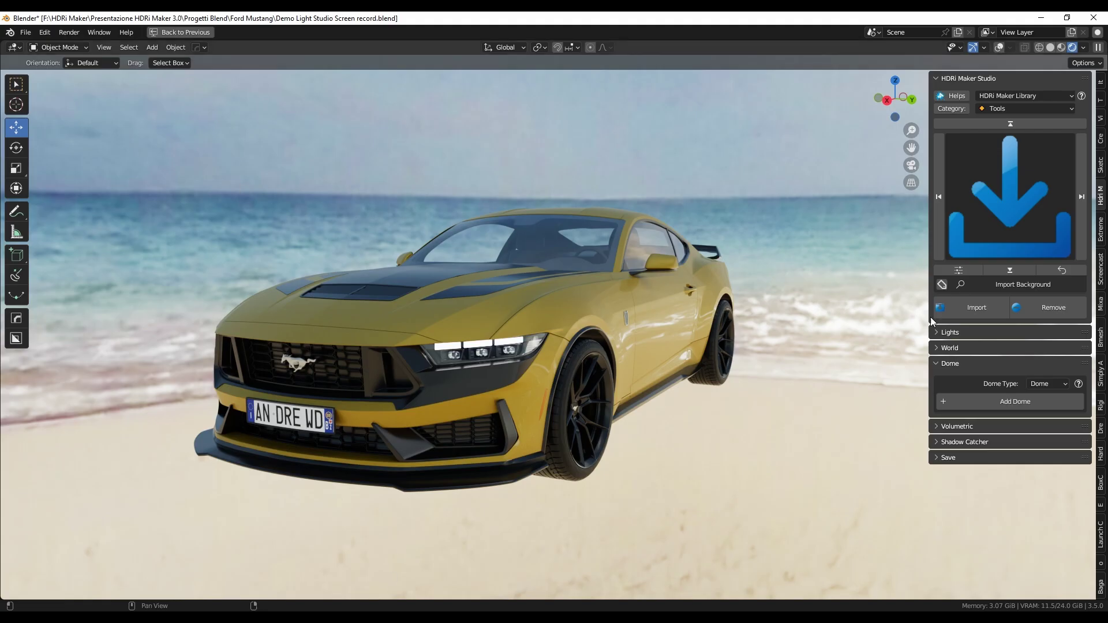
pyautogui.click(935, 311)
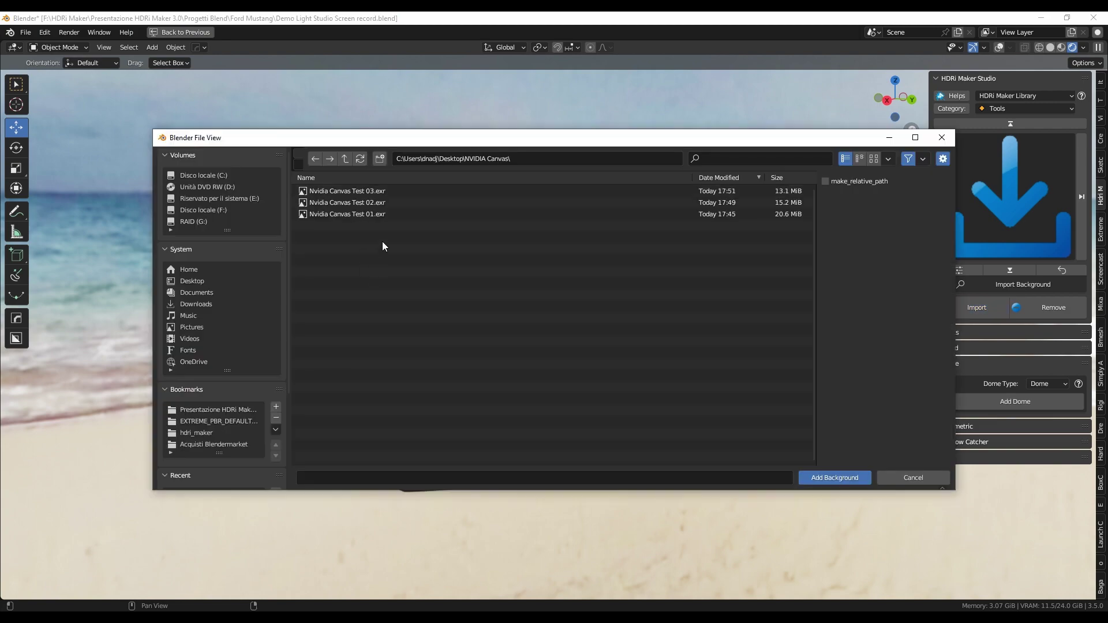
pyautogui.click(387, 191)
pyautogui.doubleClick(387, 191)
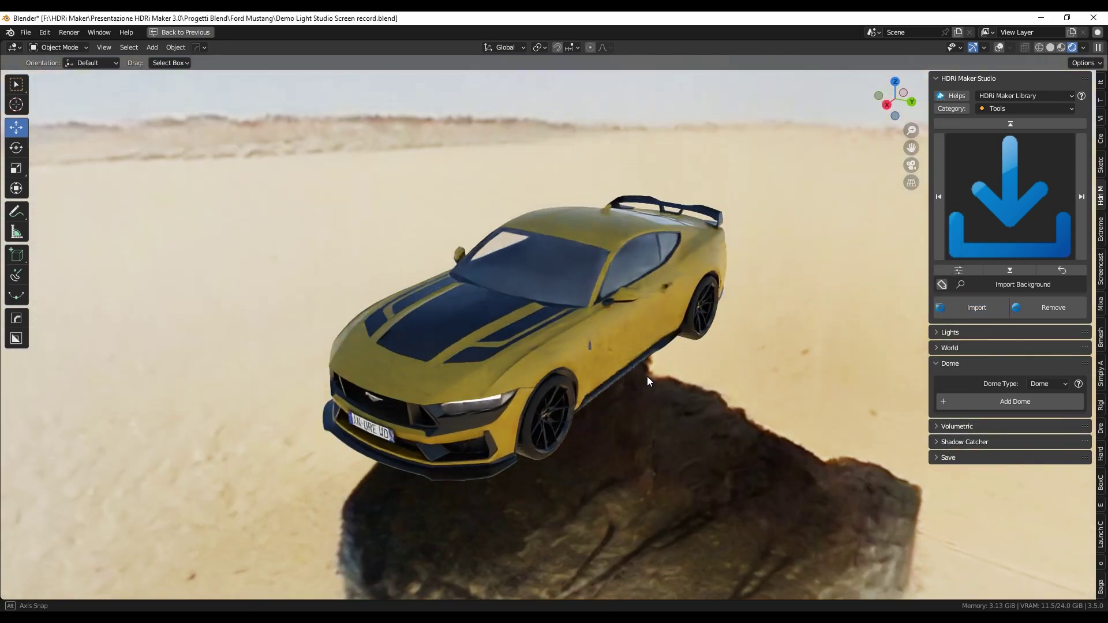
pyautogui.click(1014, 401)
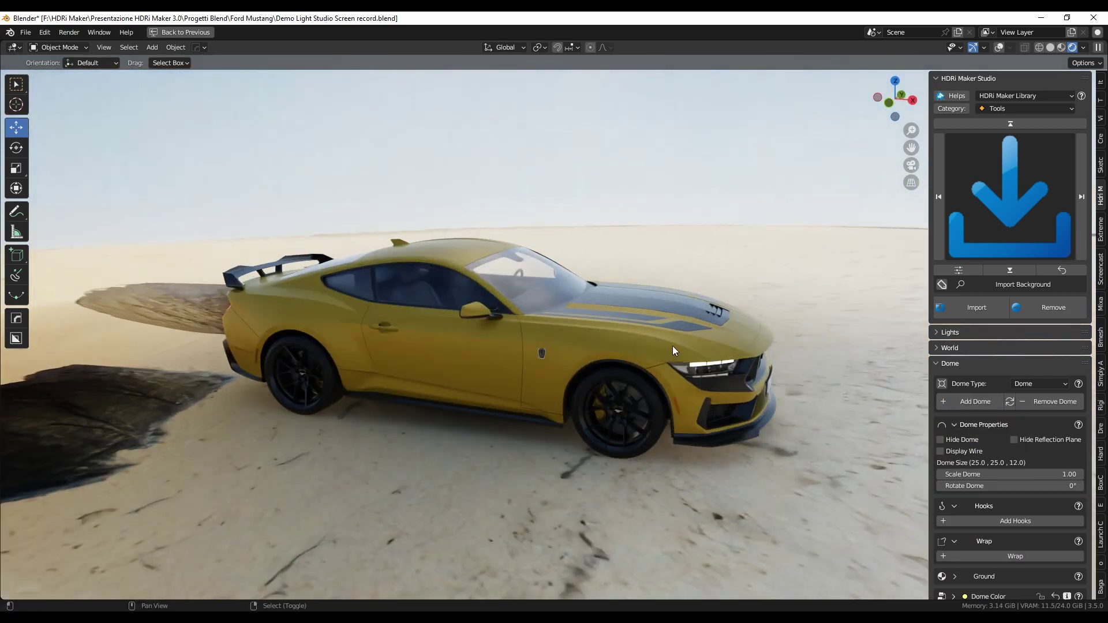
pyautogui.scroll(2, 514, 370)
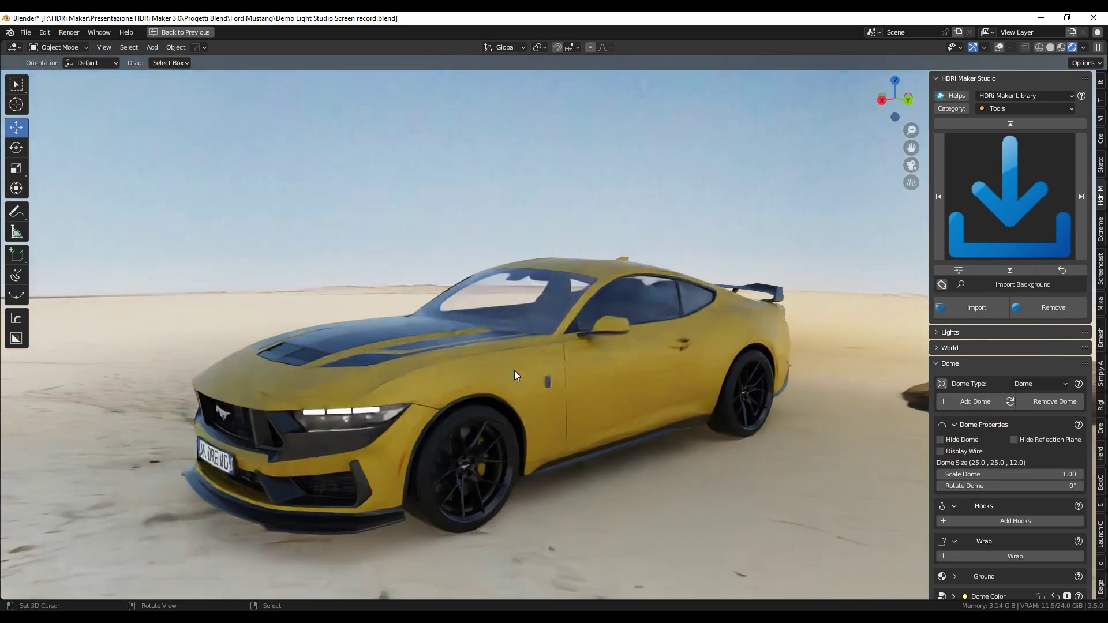
pyautogui.scroll(2, 519, 370)
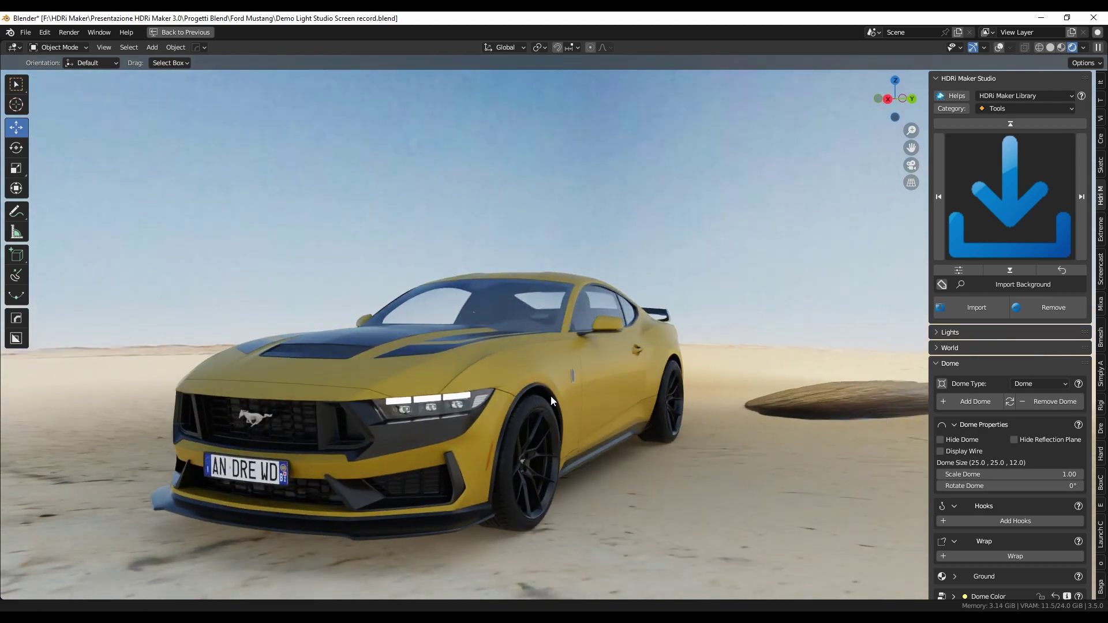